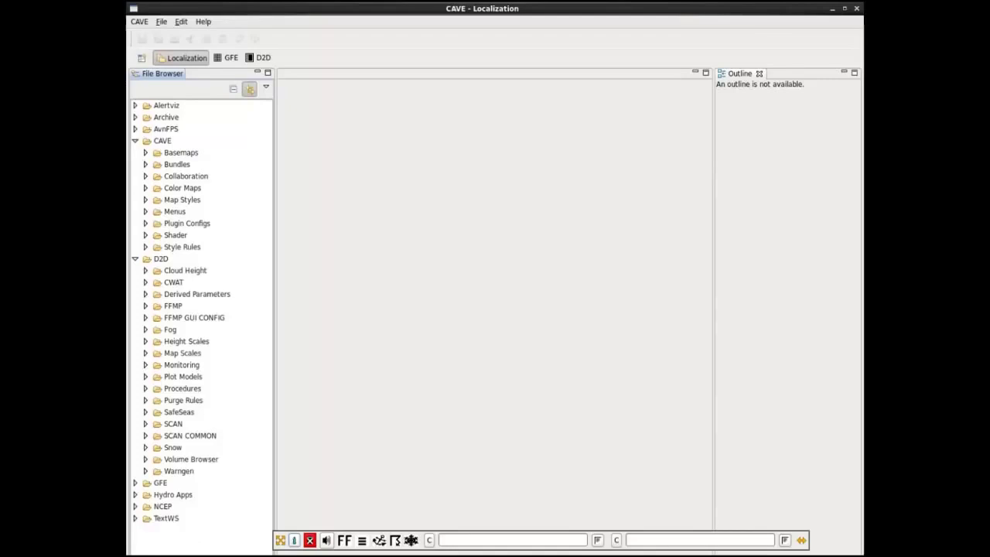
- Expand the Menus folder under CAVE and open the Volume Browser's fieldsMenus.xml file, accepting the security prompt
{"action": "left_click", "coordinate": [145, 211]}
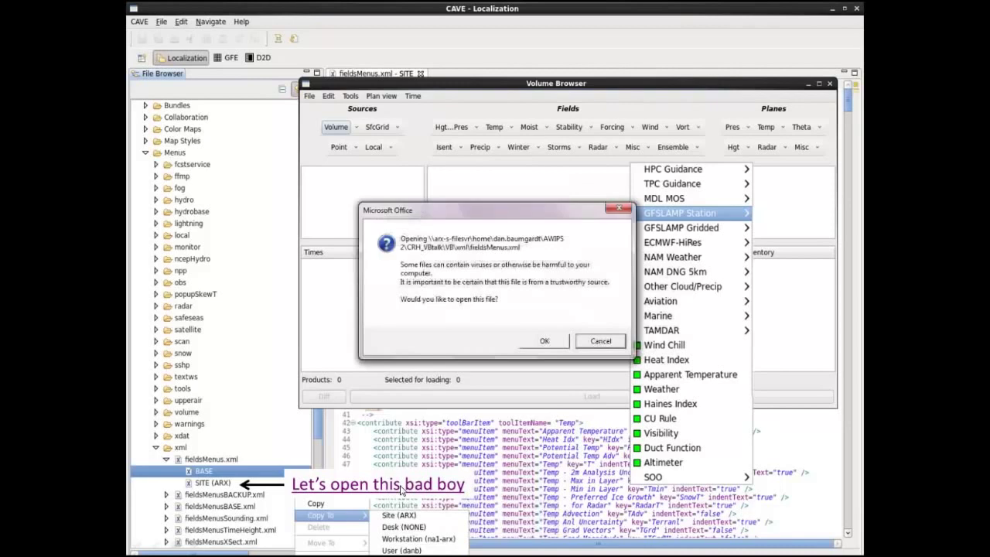
{"action": "left_click", "coordinate": [544, 341]}
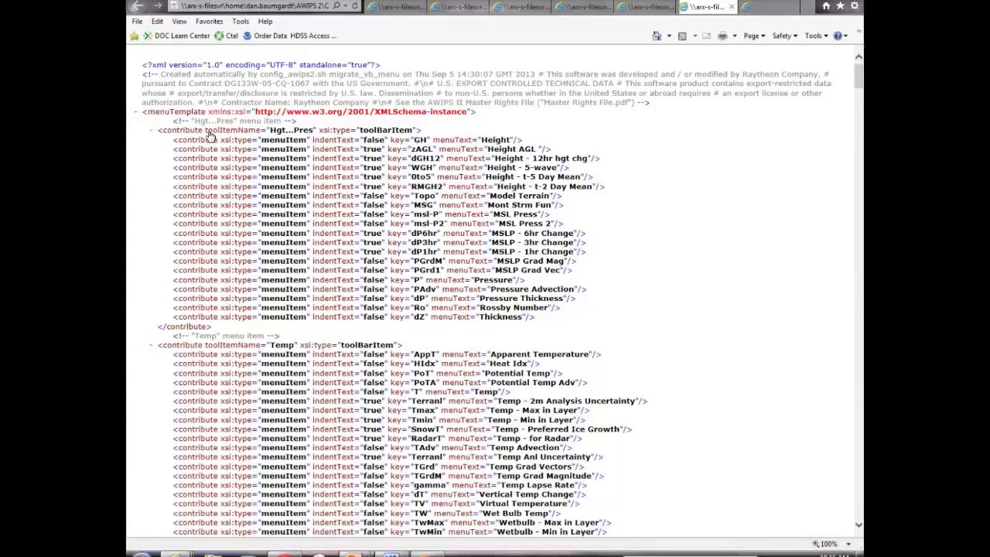
{"action": "key", "text": "ctrl+k"}
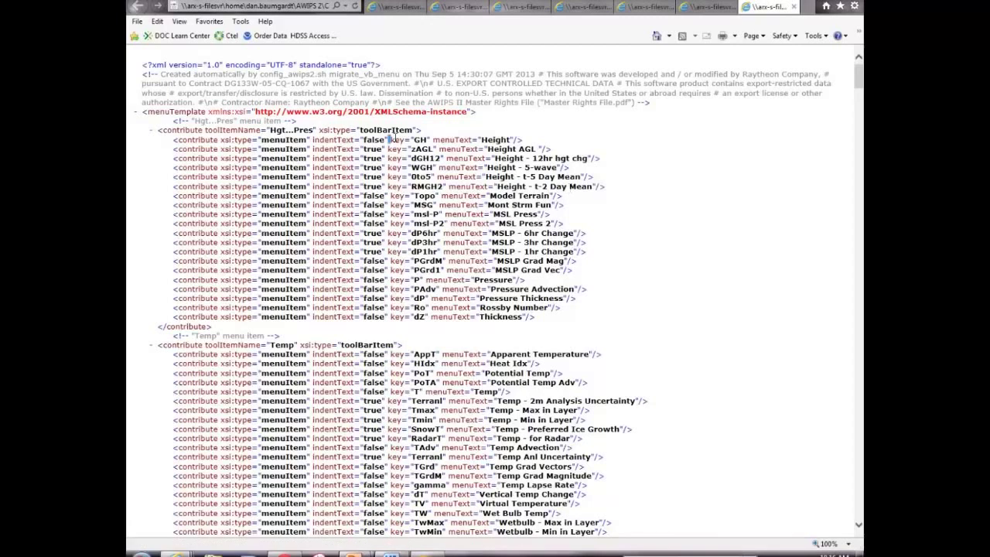
- Highlight the key attributes of the first Hgt...Pres menu items, including "dGH12", and clear the selection
{"action": "double_click", "coordinate": [393, 140]}
{"action": "left_click", "coordinate": [396, 149]}
{"action": "left_click_drag", "start_coordinate": [427, 140], "coordinate": [390, 140]}
{"action": "left_click_drag", "start_coordinate": [445, 158], "coordinate": [396, 161]}
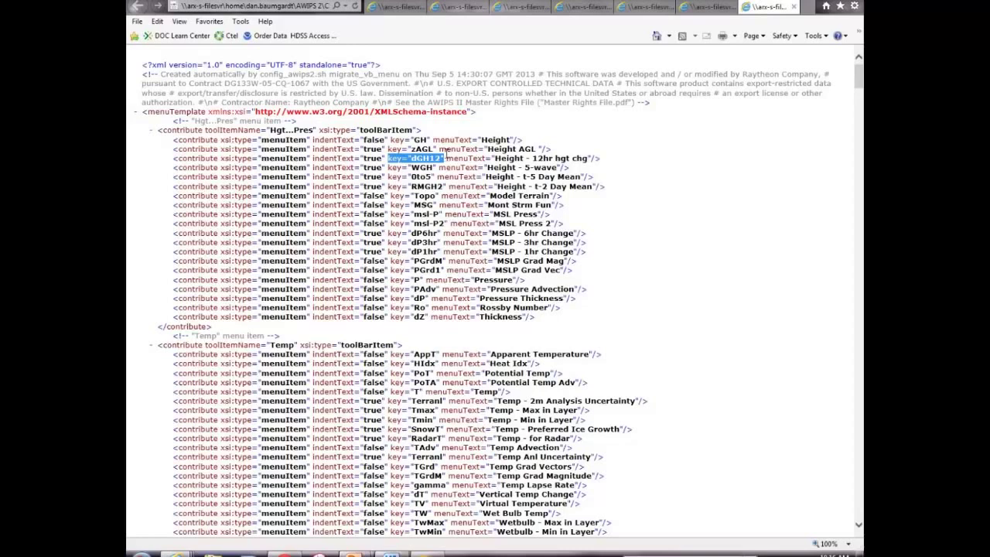
{"action": "left_click", "coordinate": [497, 157]}
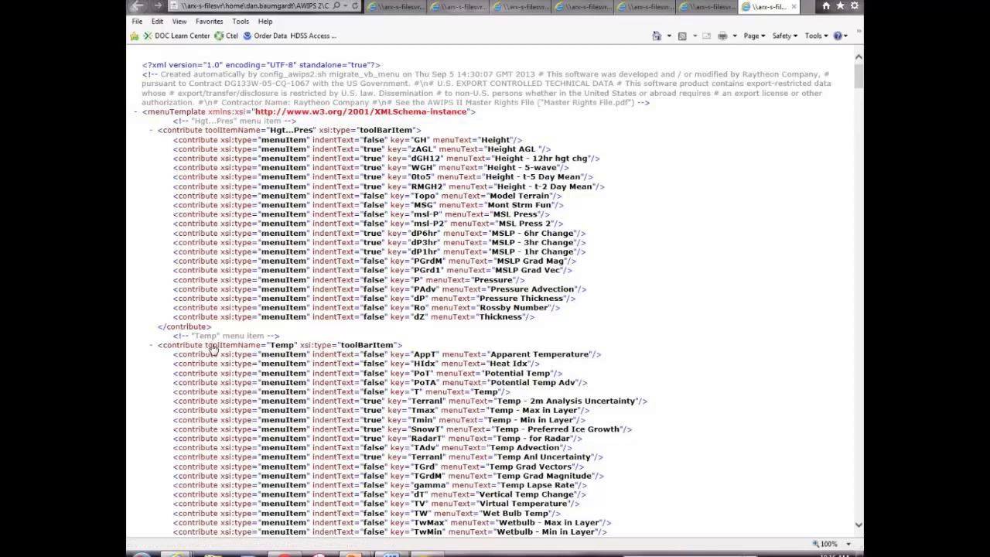
- Highlight the whole Hgt...Pres toolbar item block down to its closing contribute tag, and clear the selection
{"action": "left_click_drag", "start_coordinate": [167, 335], "coordinate": [151, 133]}
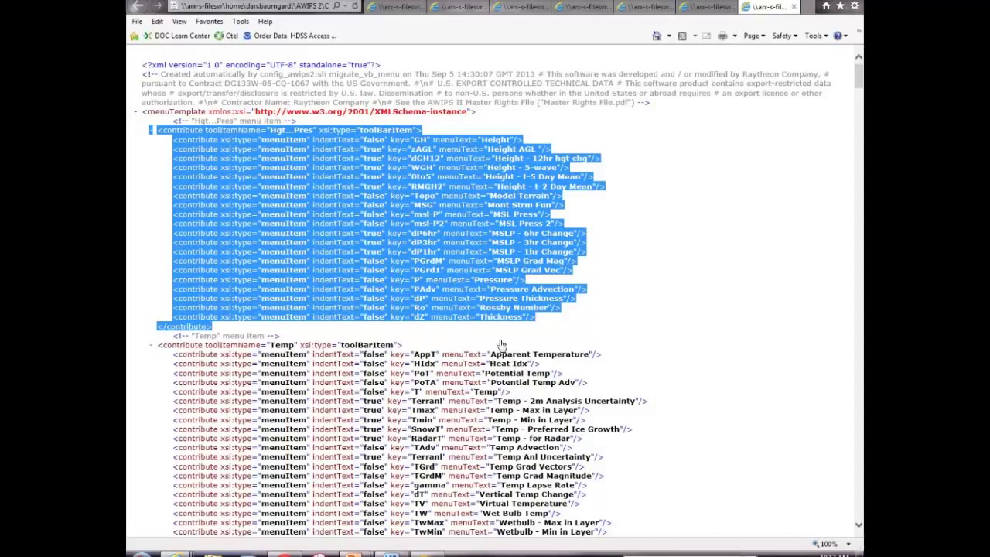
{"action": "left_click_drag", "start_coordinate": [501, 344], "coordinate": [497, 335]}
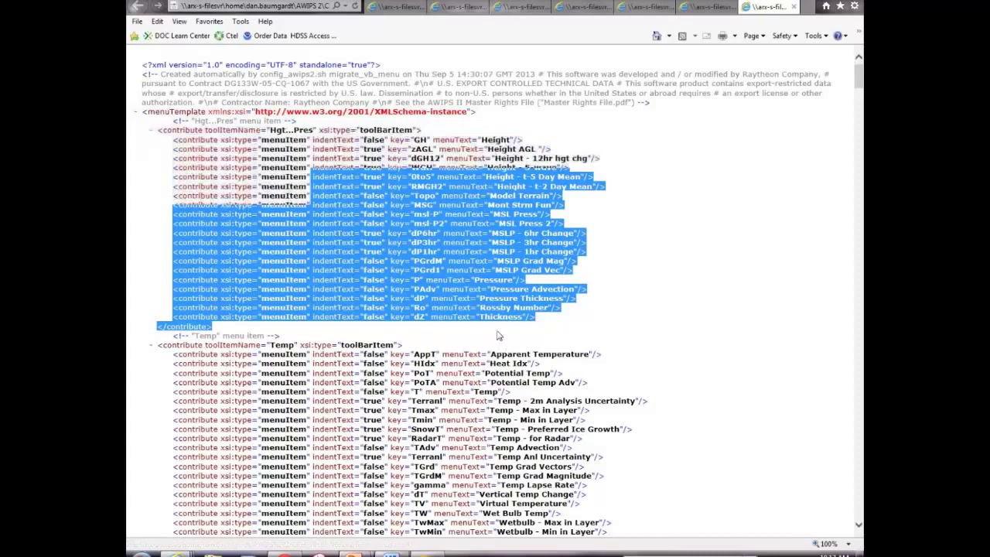
{"action": "left_click", "coordinate": [498, 335]}
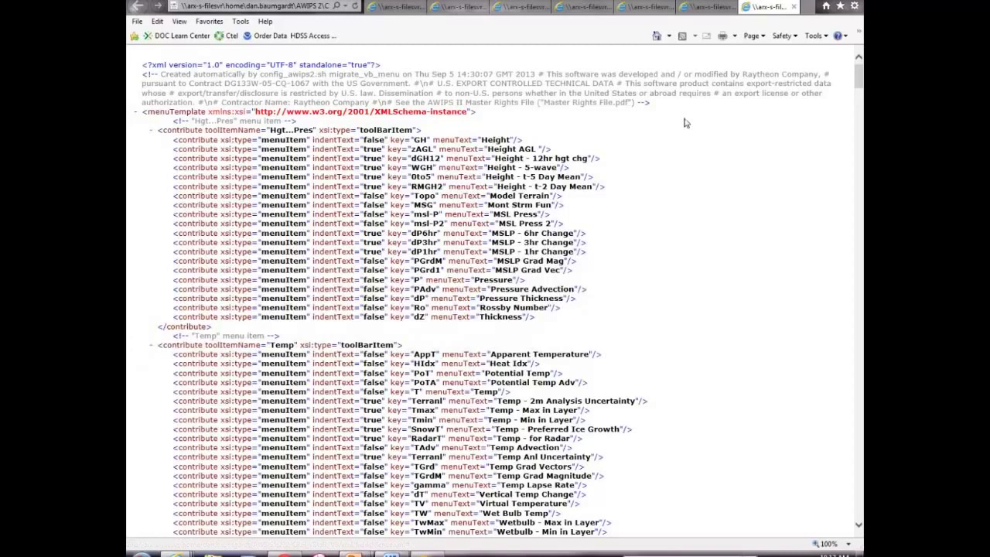
- Review the Temp toolbar item entries and the start of the Moist section in fieldsMenus.xml
{"action": "scroll", "coordinate": [860, 81], "scroll_direction": "down", "scroll_amount": 1}
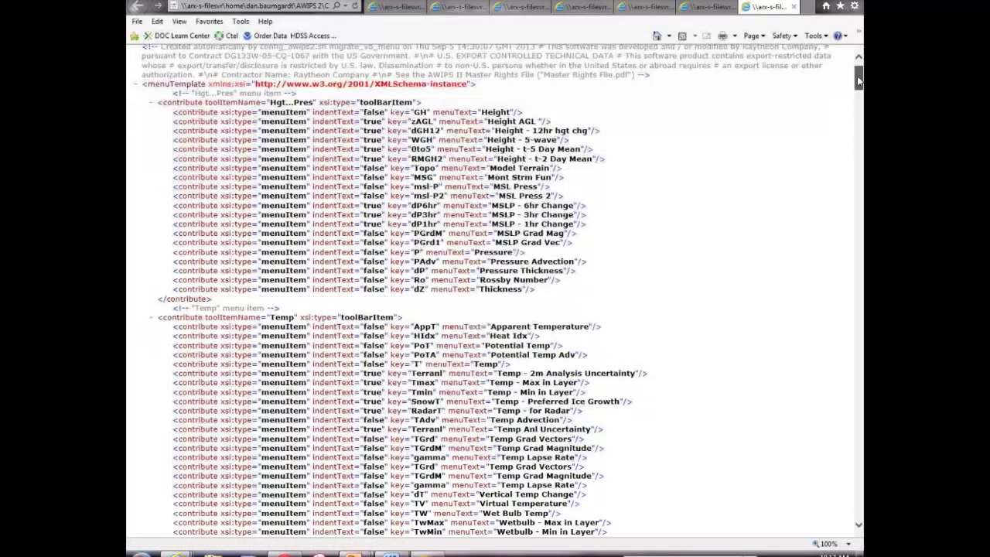
{"action": "scroll", "coordinate": [858, 82], "scroll_direction": "down", "scroll_amount": 1}
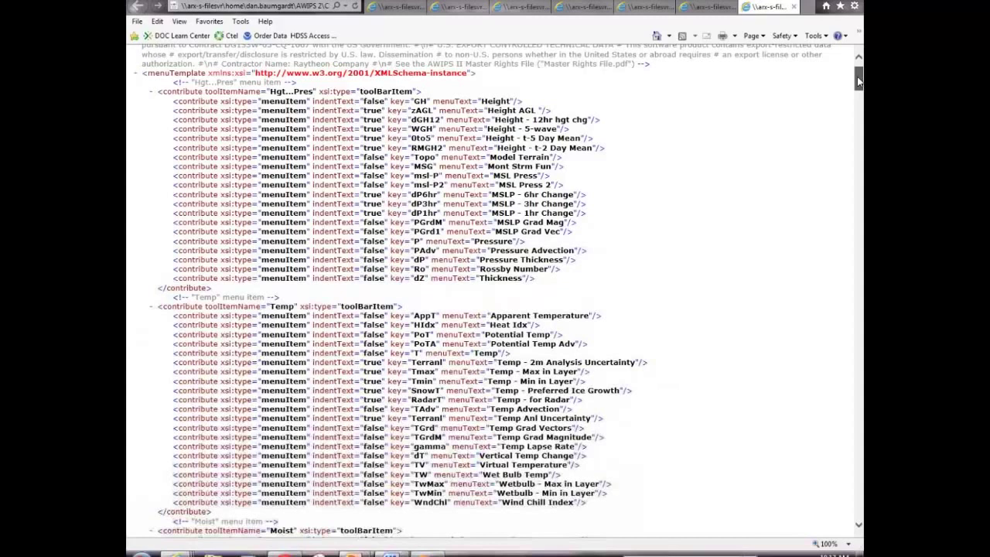
{"action": "scroll", "coordinate": [857, 81], "scroll_direction": "down", "scroll_amount": 1}
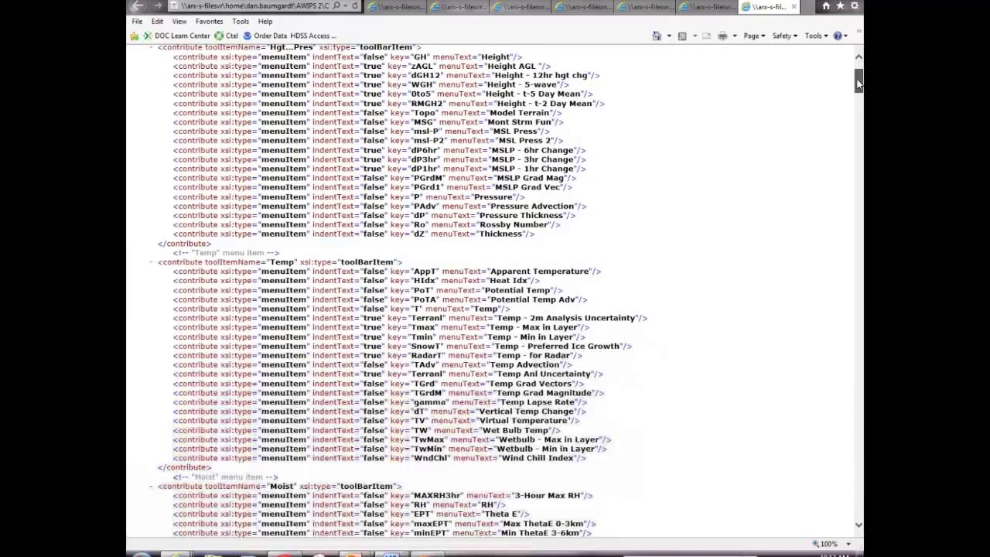
{"action": "scroll", "coordinate": [856, 84], "scroll_direction": "down", "scroll_amount": 1}
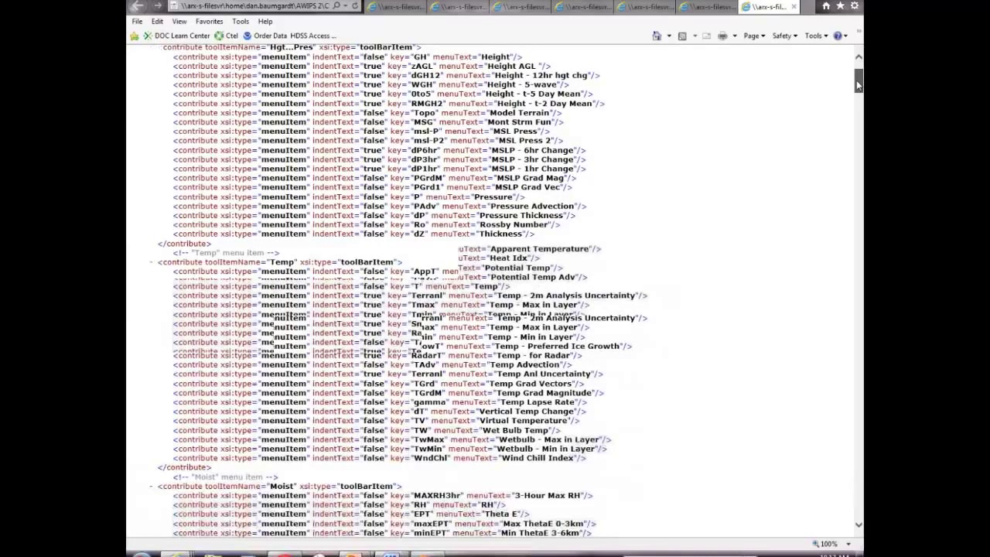
{"action": "scroll", "coordinate": [857, 83], "scroll_direction": "down", "scroll_amount": 1}
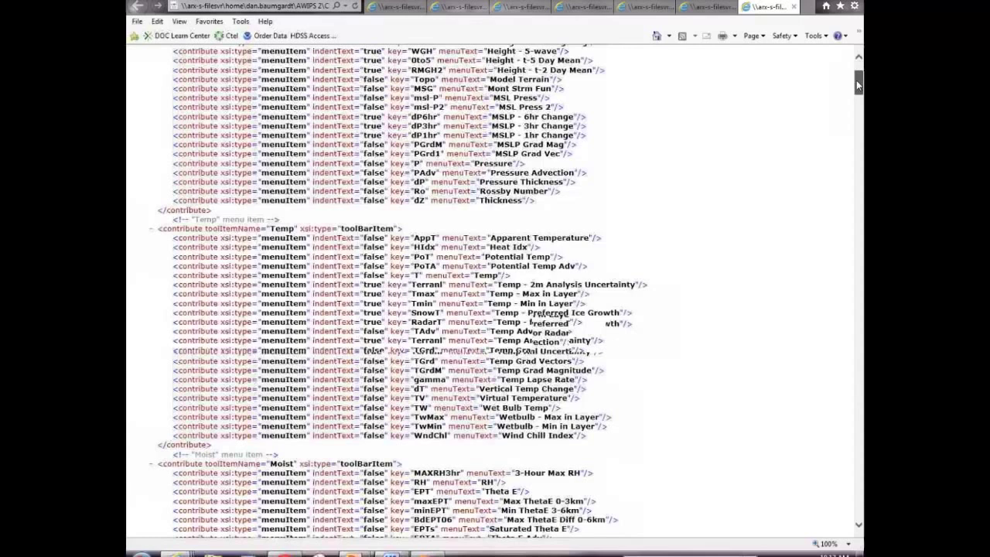
{"action": "left_click_drag", "start_coordinate": [856, 84], "coordinate": [857, 87]}
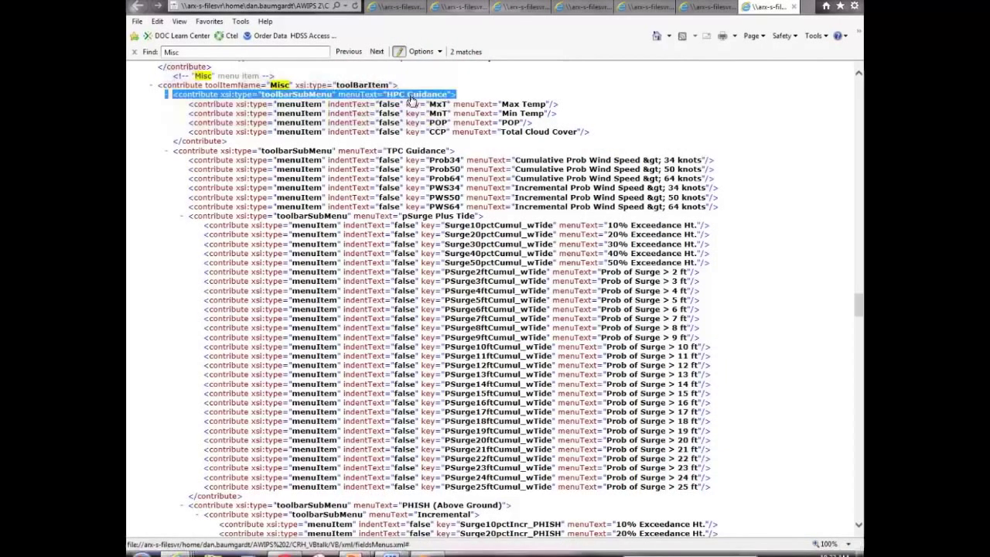
- Collapse and re-expand the HPC Guidance submenu under the Misc toolbar item, and highlight its opening line
{"action": "left_click", "coordinate": [365, 96]}
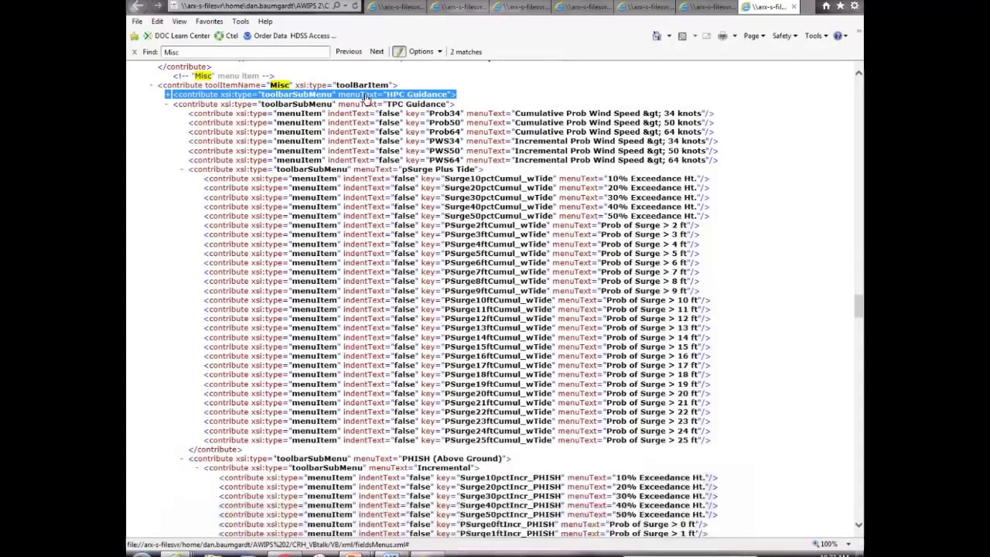
{"action": "left_click", "coordinate": [166, 96]}
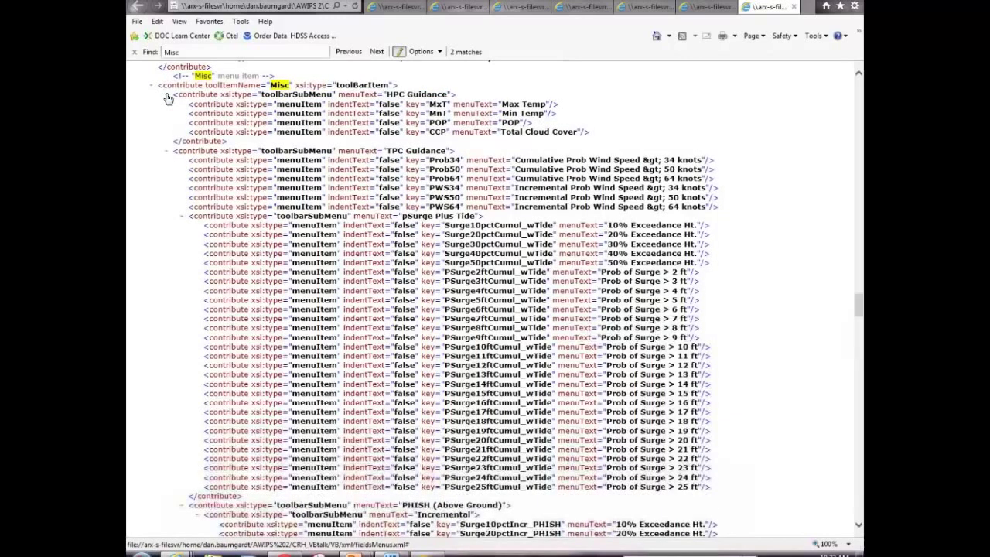
{"action": "left_click_drag", "start_coordinate": [398, 85], "coordinate": [456, 94]}
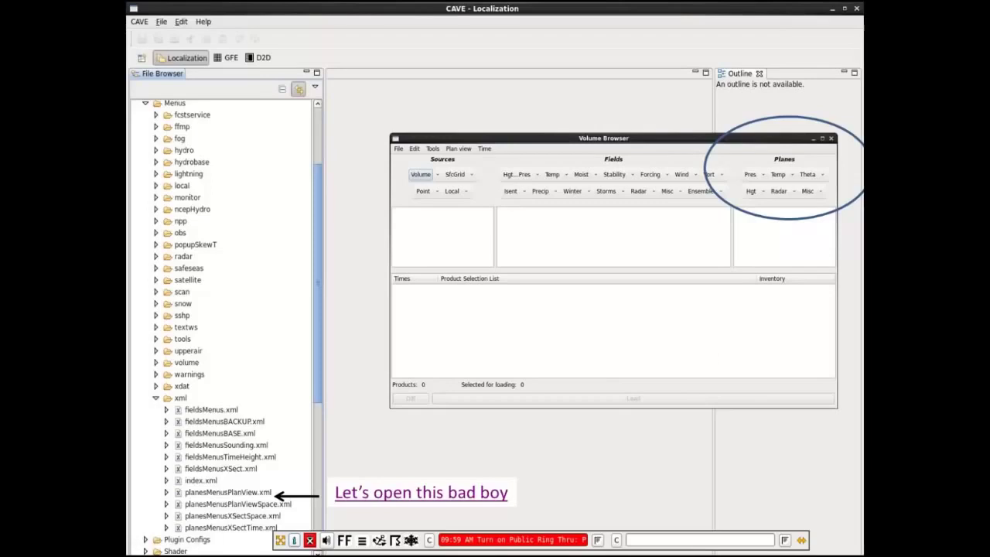
- Open planesMenusPlanView.xml, accepting the security prompt, and highlight the opening line of the Pres toolbar item
{"action": "left_click", "coordinate": [446, 501]}
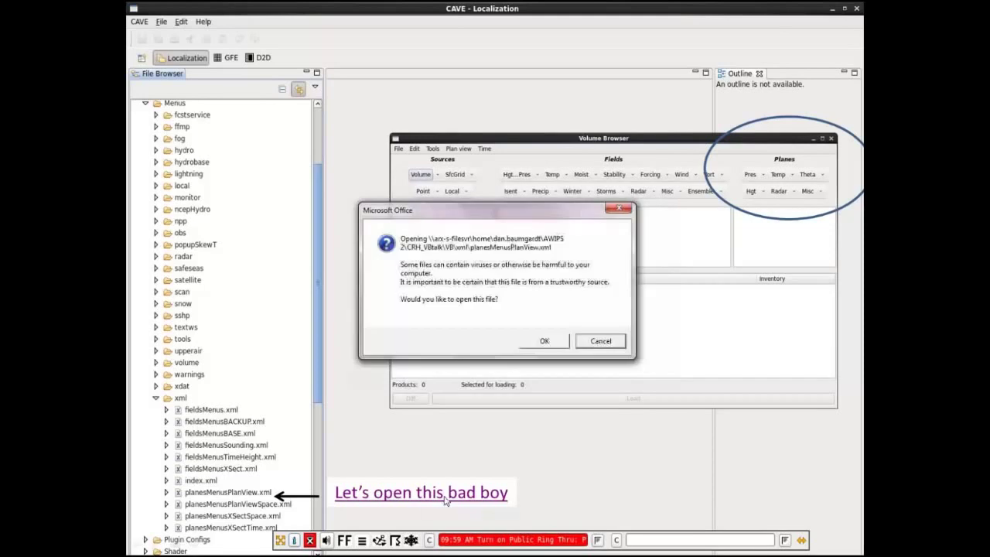
{"action": "left_click", "coordinate": [546, 343]}
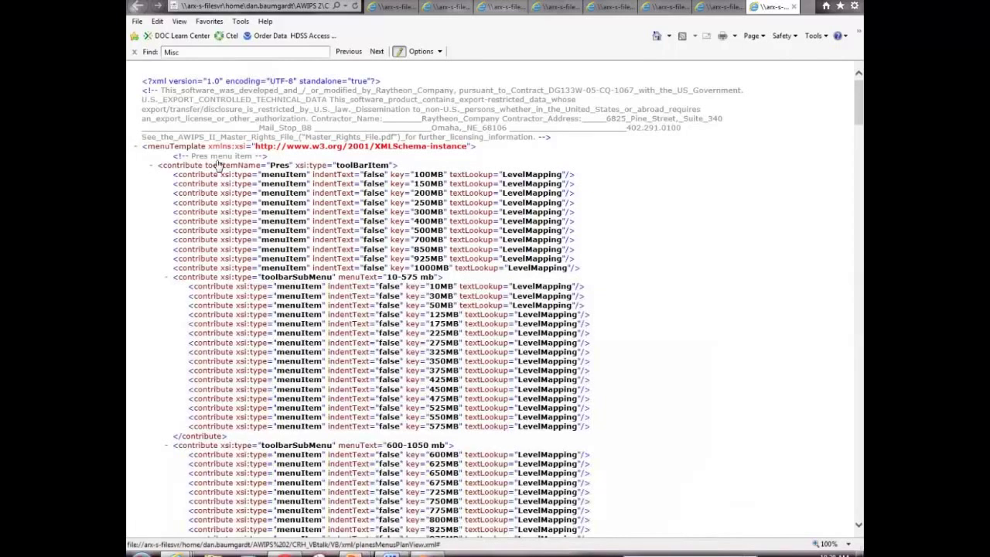
{"action": "left_click_drag", "start_coordinate": [145, 169], "coordinate": [399, 166]}
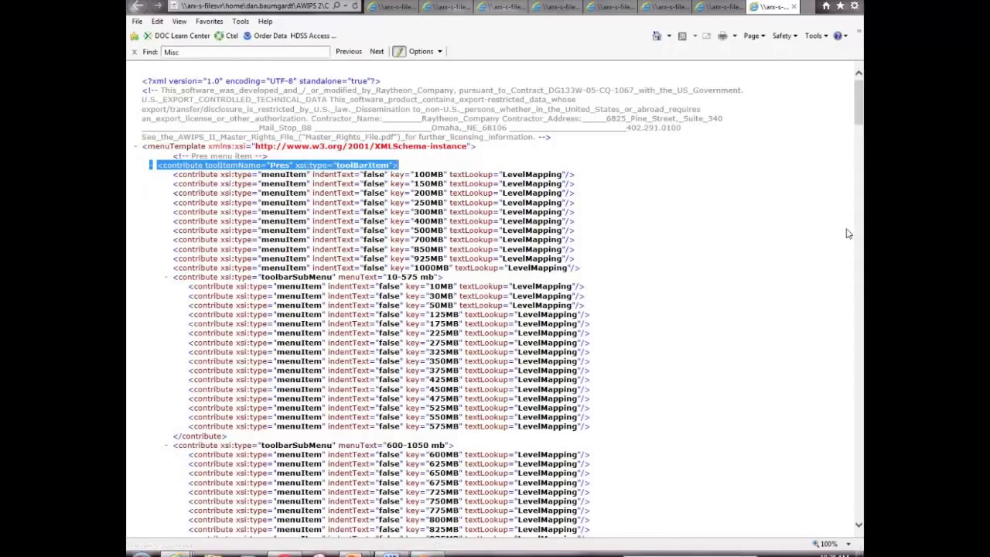
- Highlight the 10-575 mb submenu entries under Pres, and the line of the 100MB menu item
{"action": "left_click", "coordinate": [143, 283]}
{"action": "left_click_drag", "start_coordinate": [165, 276], "coordinate": [457, 286]}
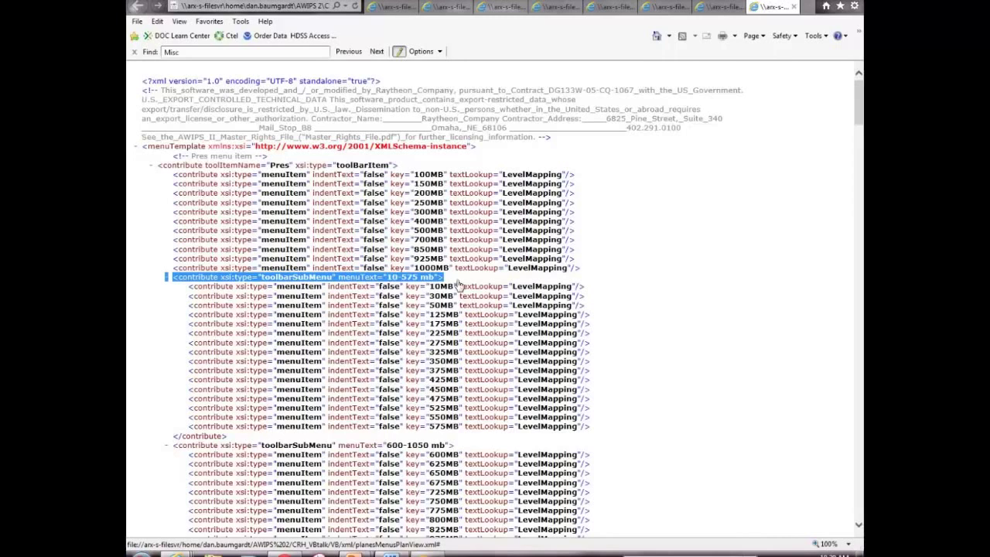
{"action": "left_click_drag", "start_coordinate": [226, 435], "coordinate": [236, 389]}
{"action": "left_click", "coordinate": [762, 246]}
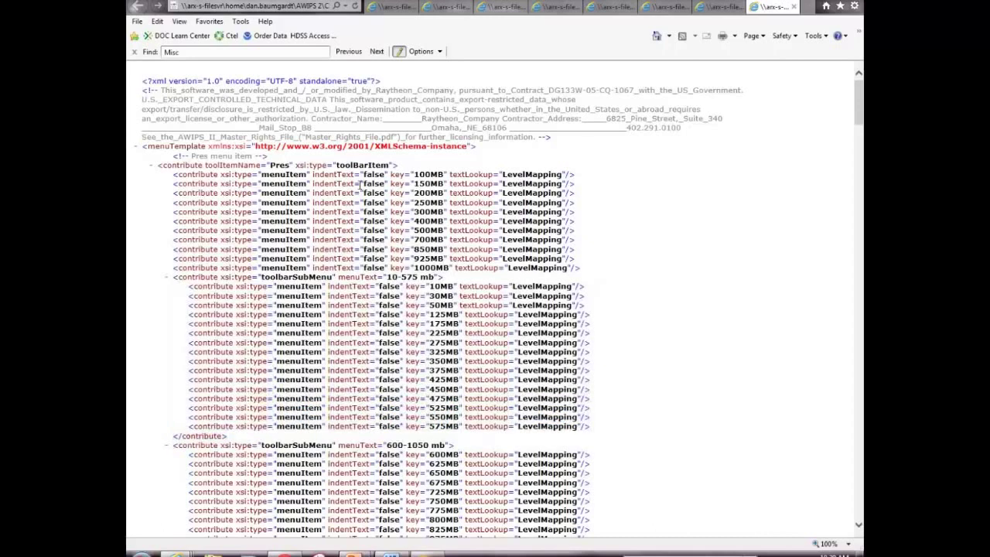
{"action": "left_click_drag", "start_coordinate": [173, 175], "coordinate": [576, 175]}
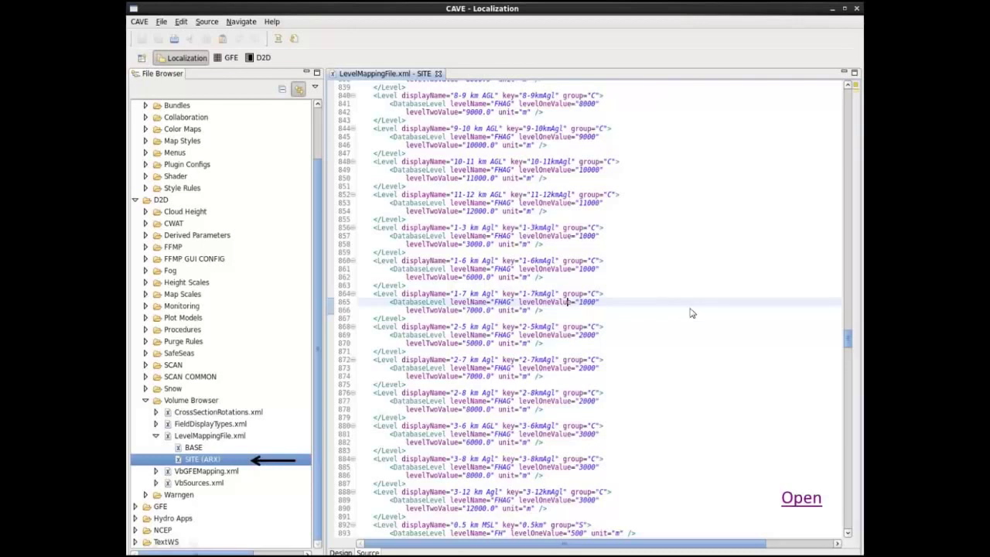
- Open LevelMappingFile.xml, accepting the security prompt, and highlight the complete ML (0-1km) level entry
{"action": "left_click", "coordinate": [806, 503]}
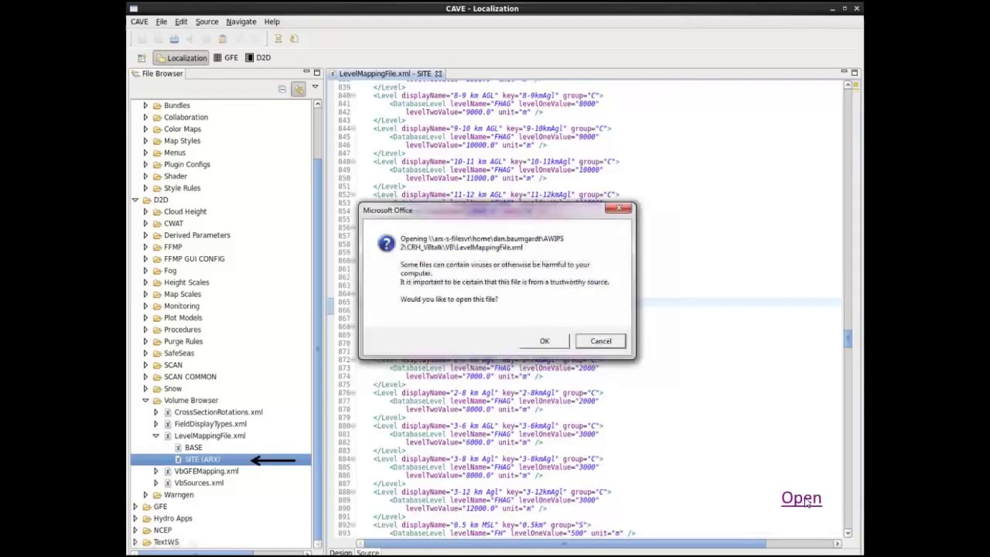
{"action": "left_click", "coordinate": [544, 341]}
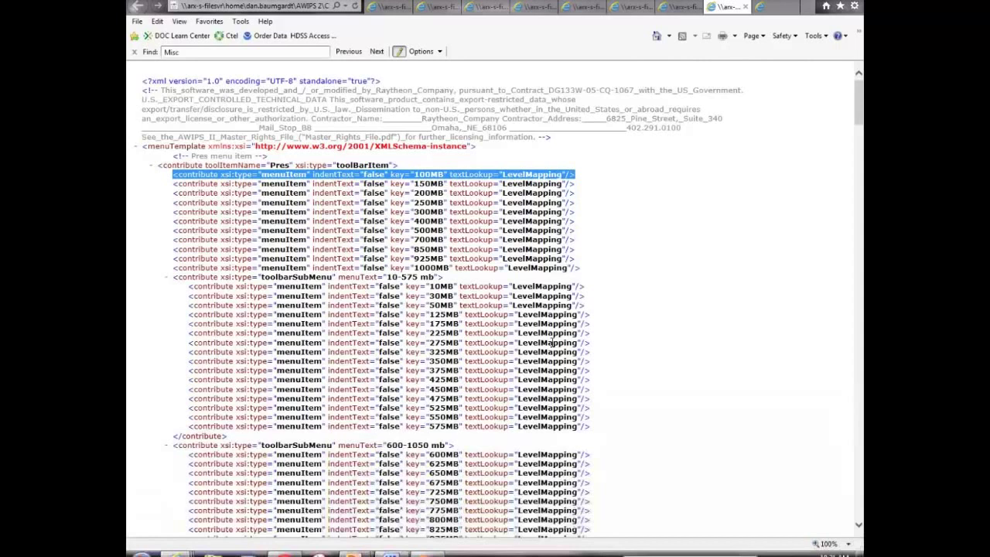
{"action": "key", "text": "ctrl+Tab"}
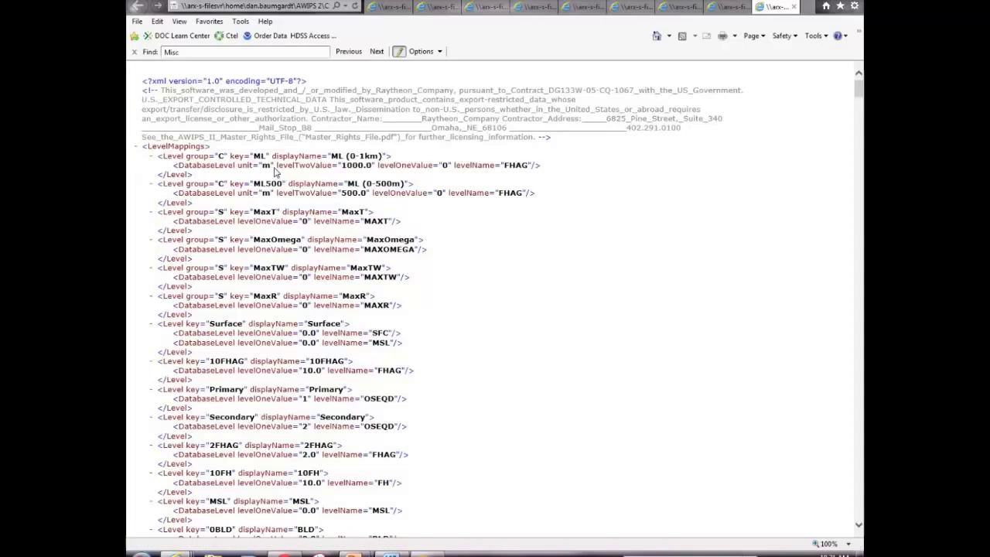
{"action": "double_click", "coordinate": [184, 175]}
{"action": "left_click_drag", "start_coordinate": [186, 175], "coordinate": [151, 155]}
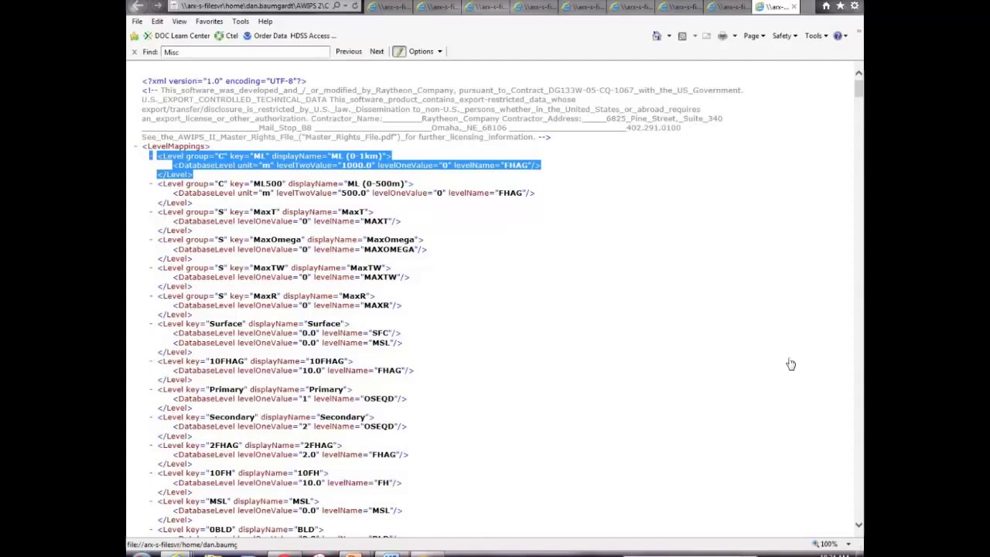
- Examine the level mapping entries below ML (0-1km), from the surface levels to the 100MB and 125MB pressure levels
{"action": "left_click", "coordinate": [860, 528]}
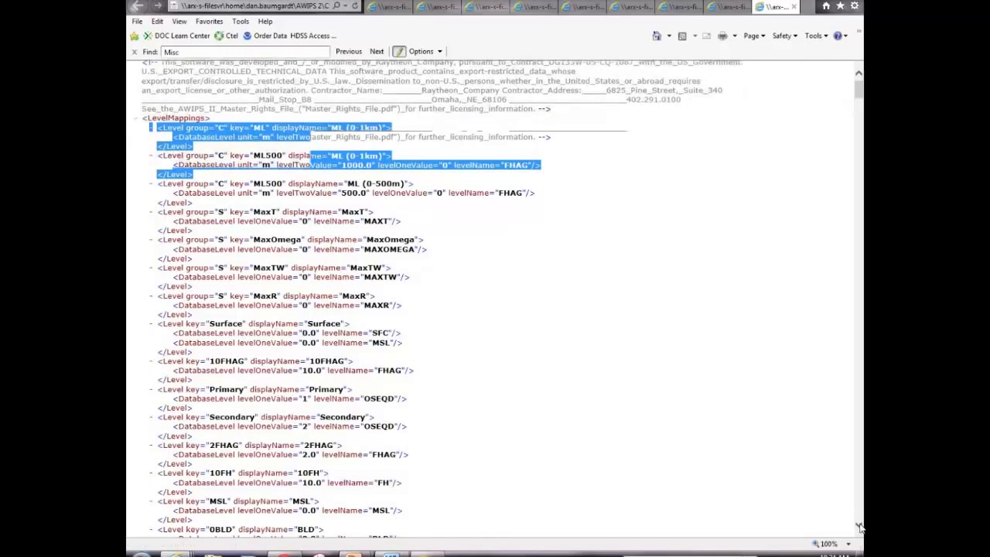
{"action": "left_click", "coordinate": [860, 528]}
{"action": "left_click", "coordinate": [860, 527]}
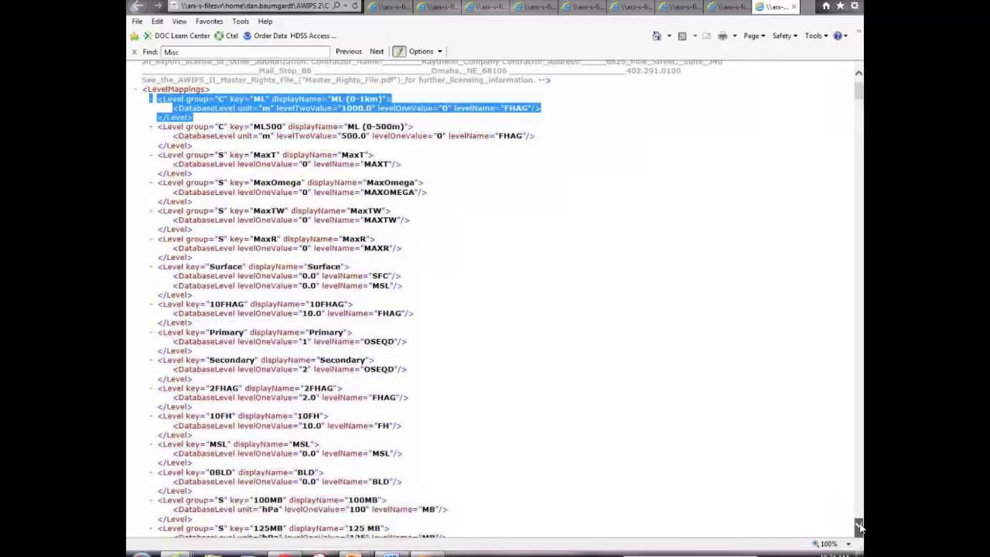
{"action": "left_click", "coordinate": [860, 528]}
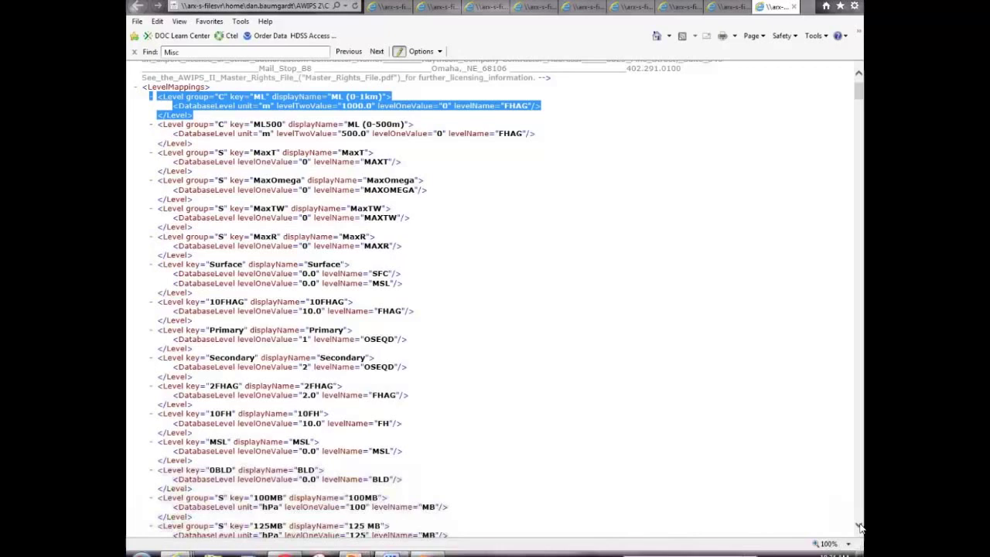
{"action": "left_click", "coordinate": [859, 527]}
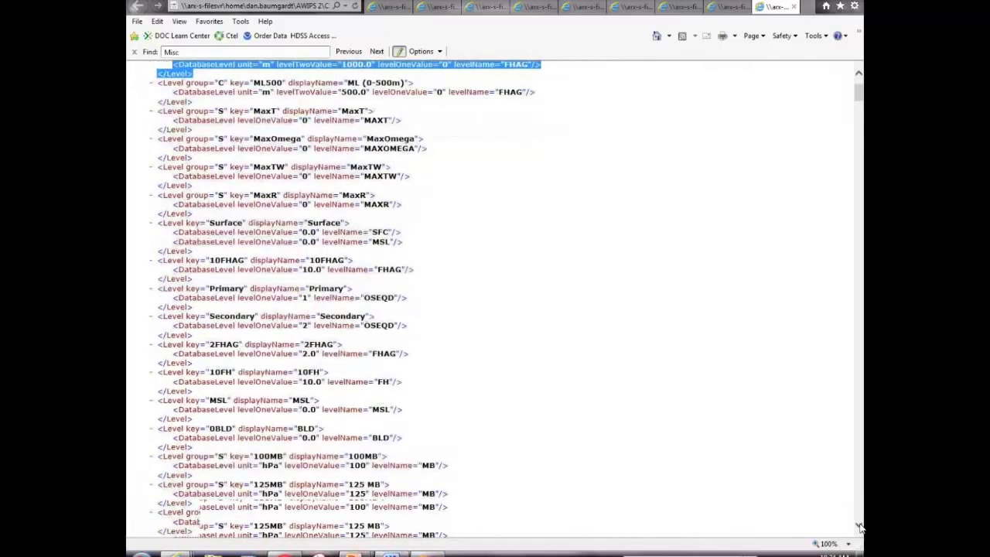
{"action": "left_click", "coordinate": [860, 528]}
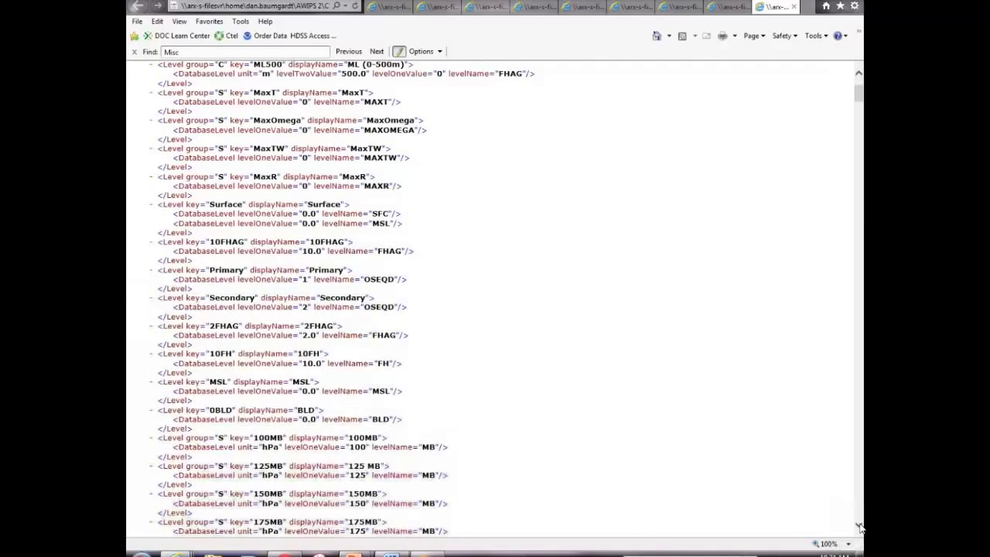
{"action": "left_click", "coordinate": [858, 526]}
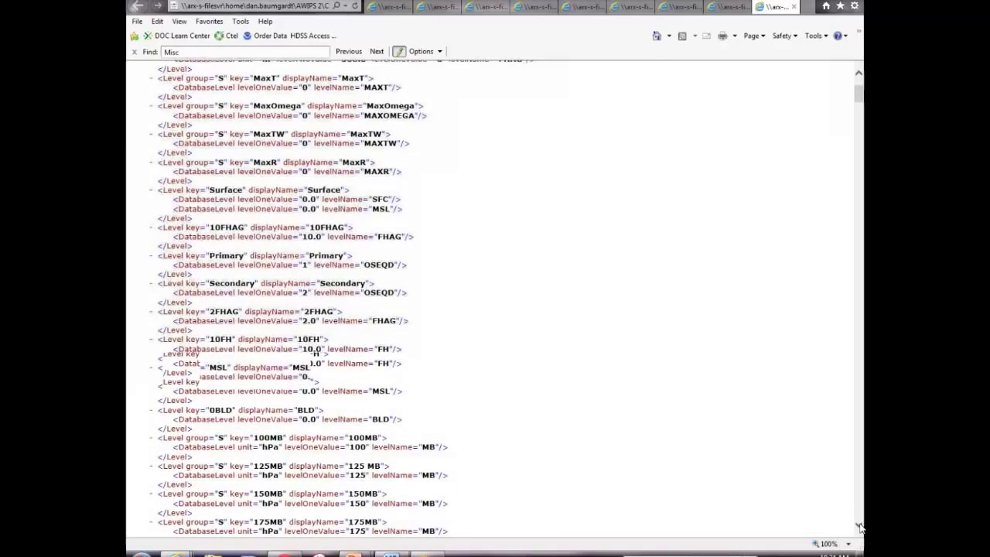
{"action": "left_click", "coordinate": [858, 527]}
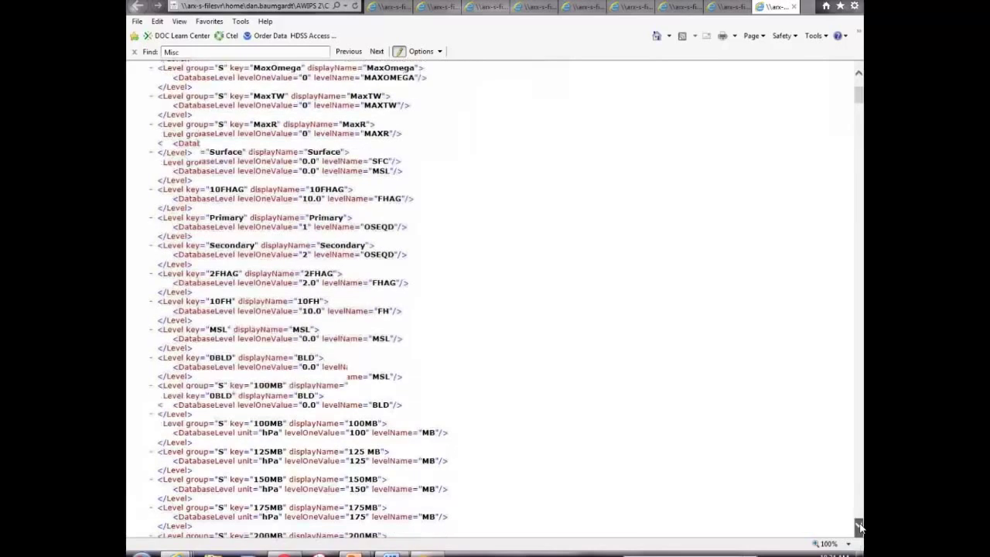
{"action": "left_click", "coordinate": [858, 526]}
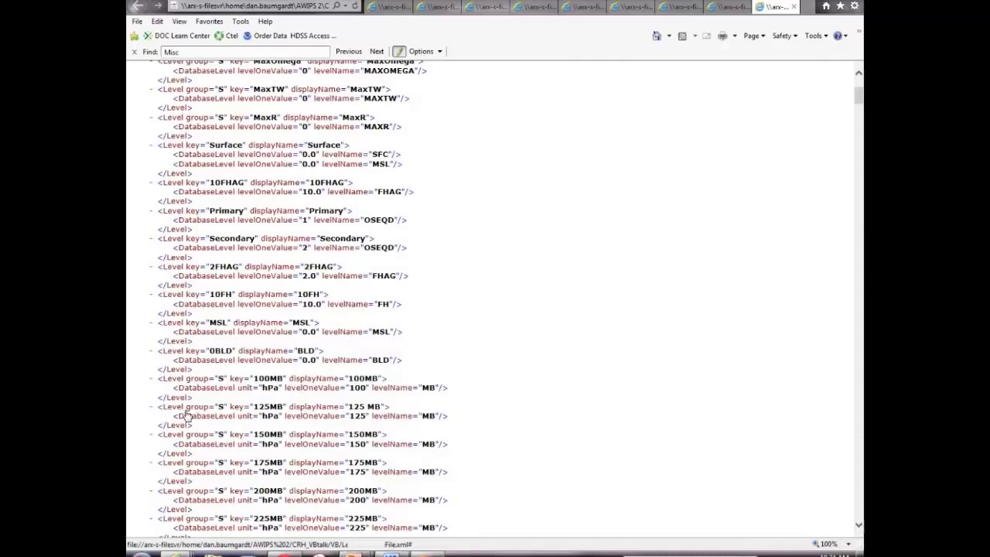
- Highlight the 100MB level entry, and reopen LevelMappingFile.xml from the Localization slide, accepting the security prompt
{"action": "left_click_drag", "start_coordinate": [151, 377], "coordinate": [520, 394]}
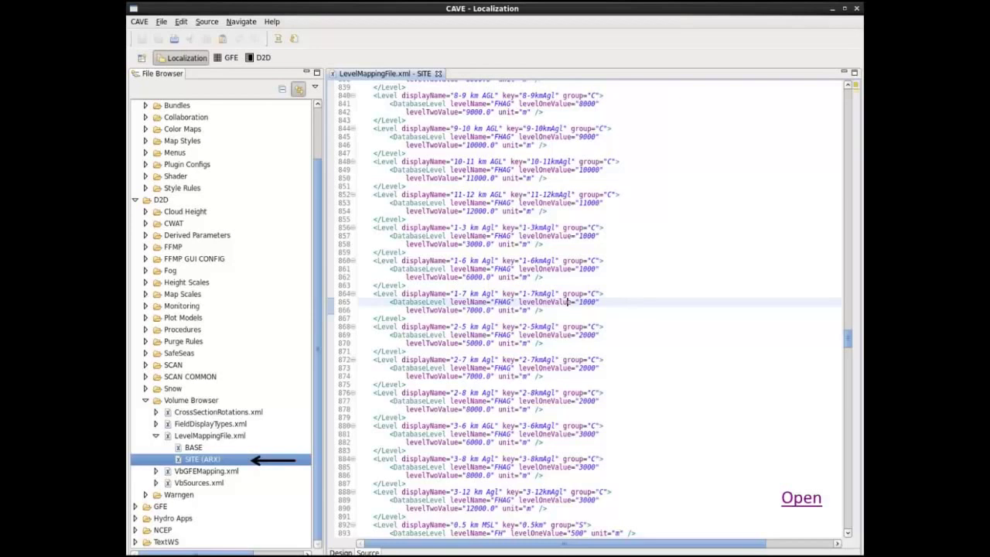
{"action": "left_click", "coordinate": [801, 501]}
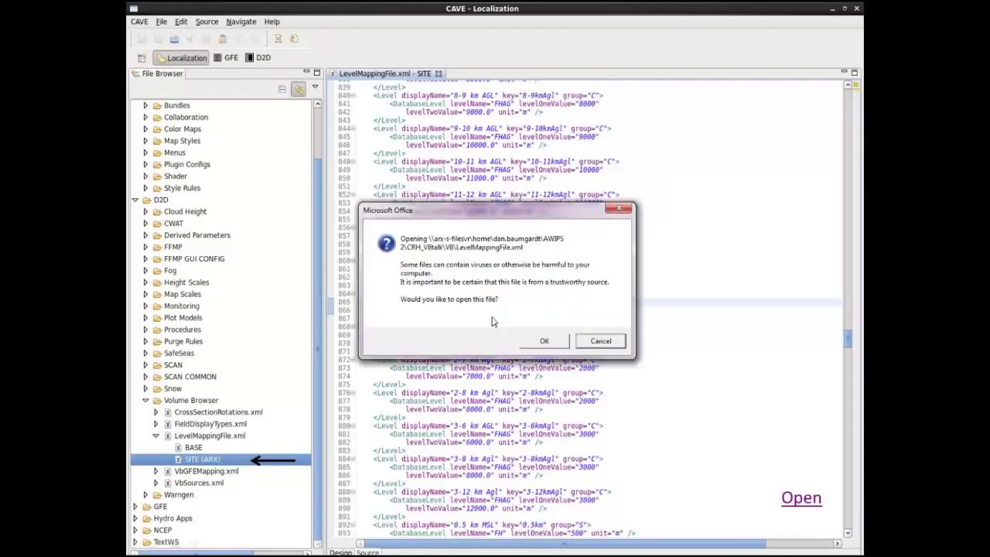
{"action": "left_click", "coordinate": [549, 341]}
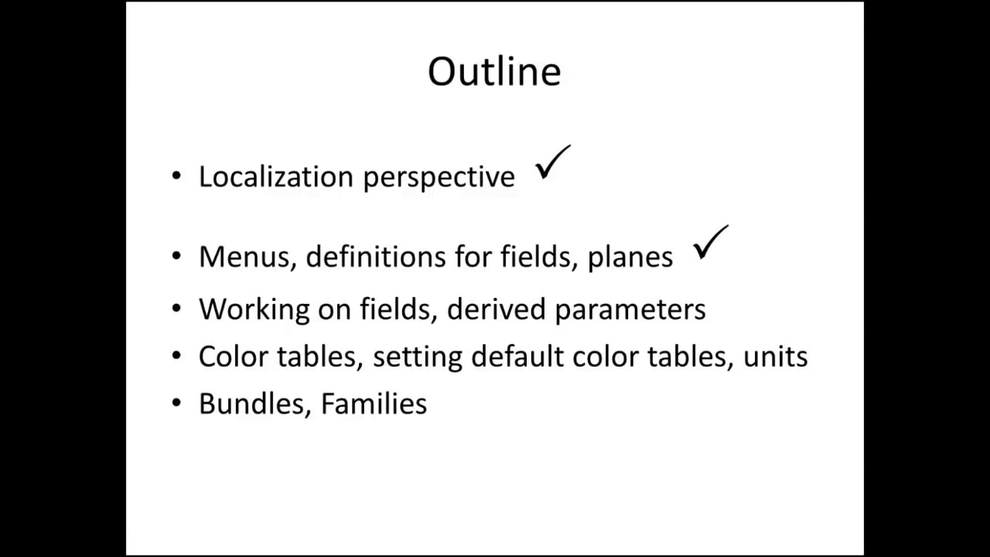
- Advance the slide show past the Outline slide and open the gridTables.html documentation linked on the mllcl.xml slide
{"action": "key", "text": "Right"}
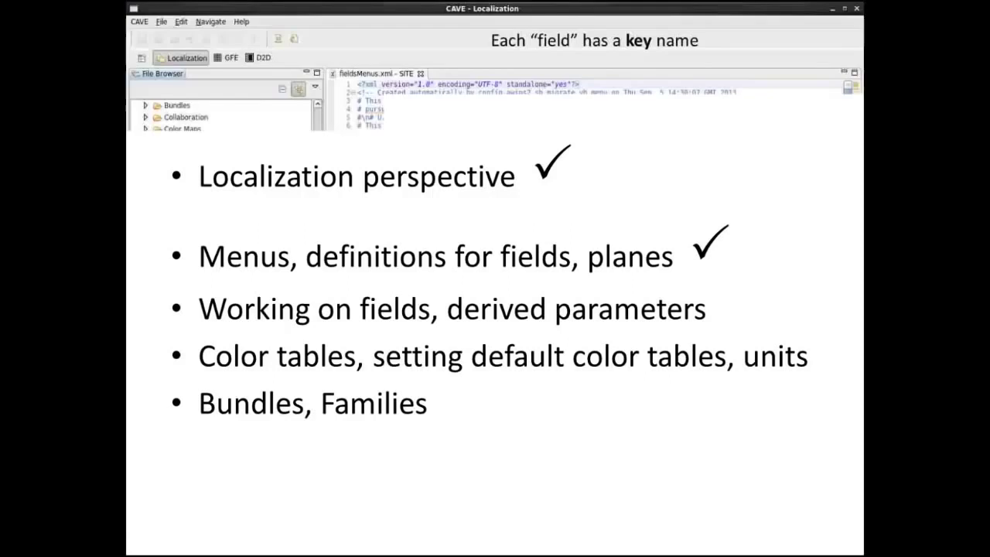
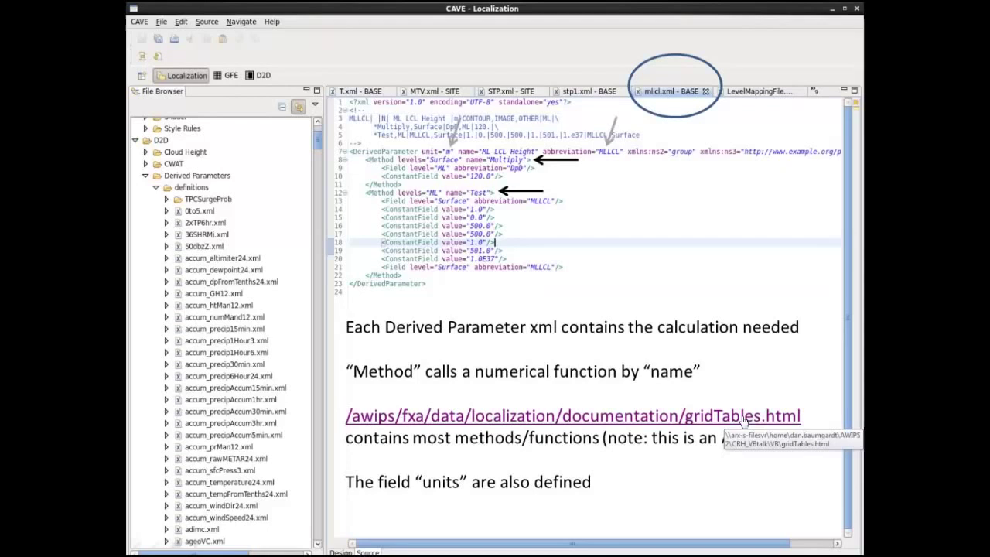
{"action": "left_click", "coordinate": [742, 417]}
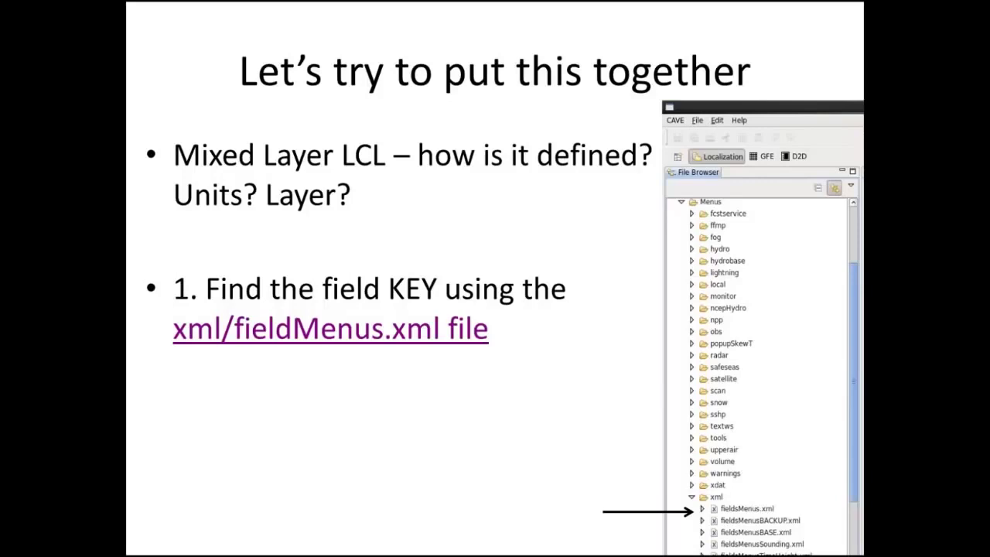
- Open the fieldMenus.xml file linked under finding the field KEY, accept the security prompt, and bring its browser page to the front
{"action": "left_click", "coordinate": [370, 334]}
{"action": "left_click", "coordinate": [551, 344]}
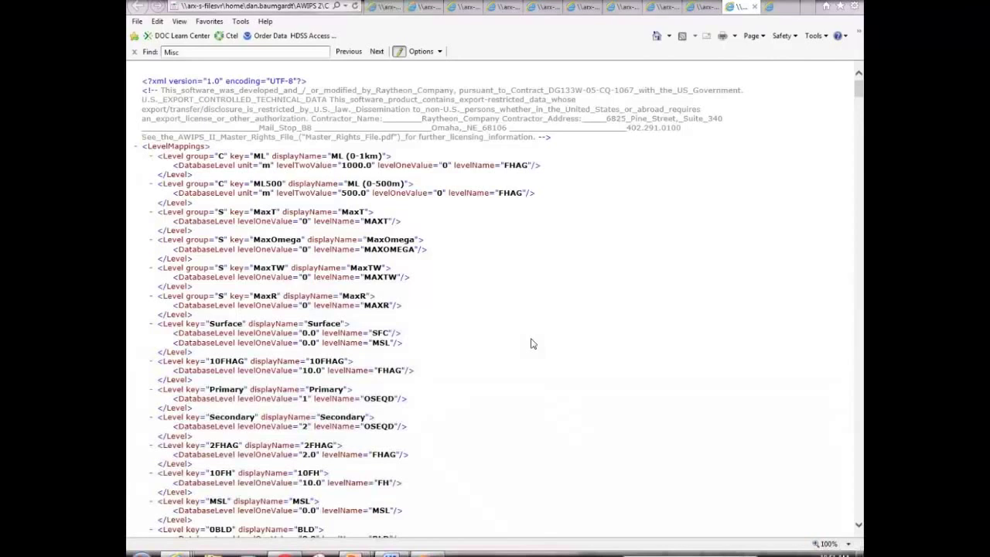
{"action": "key", "text": "ctrl+Tab"}
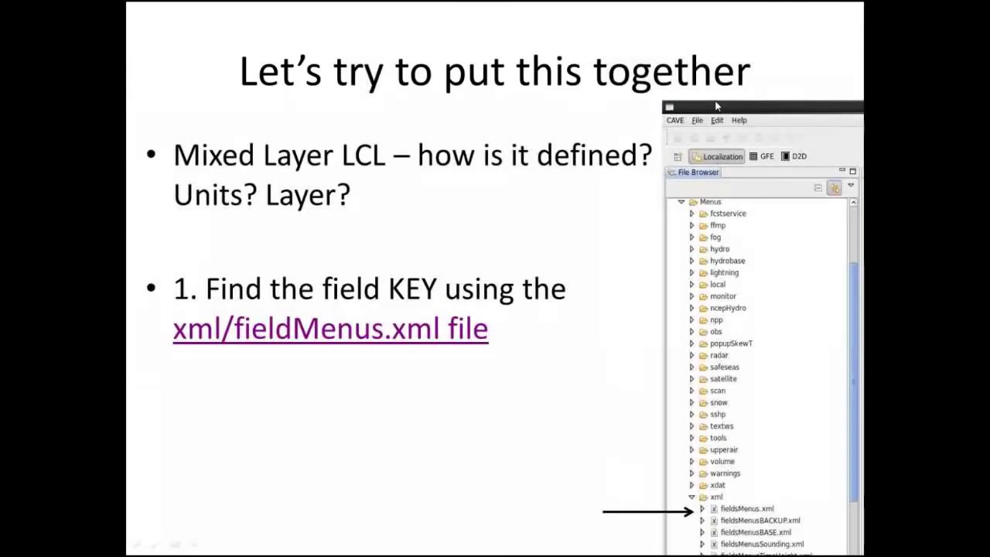
- Advance the slide show to the mllcl.xml Derived Parameter definition containing the Multiply and Test methods
{"action": "key", "text": "Right"}
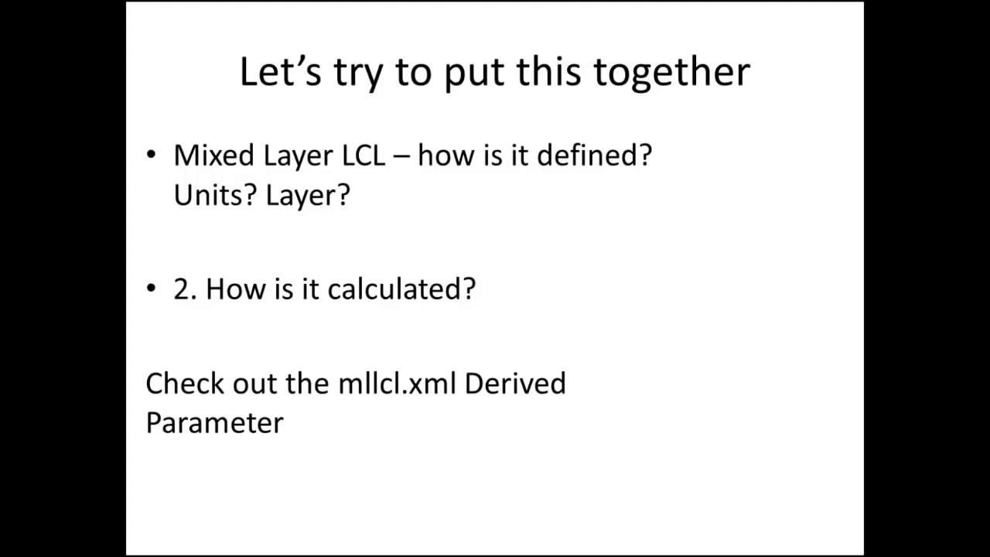
{"action": "key", "text": "Right"}
{"action": "key", "text": "Right"}
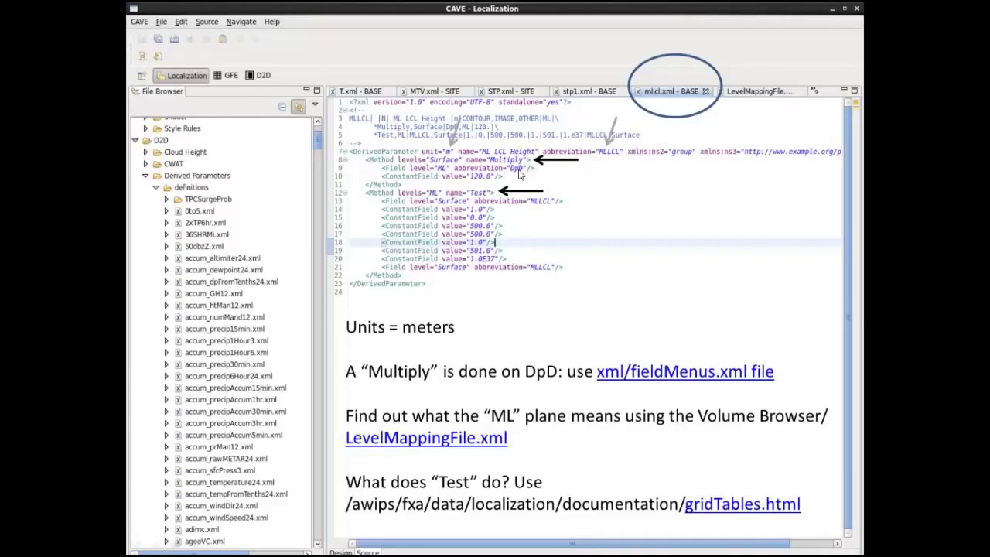
- Follow the fieldMenus.xml link but cancel its security prompt, and open LevelMappingFile.xml instead, accepting the prompt
{"action": "left_click", "coordinate": [657, 374]}
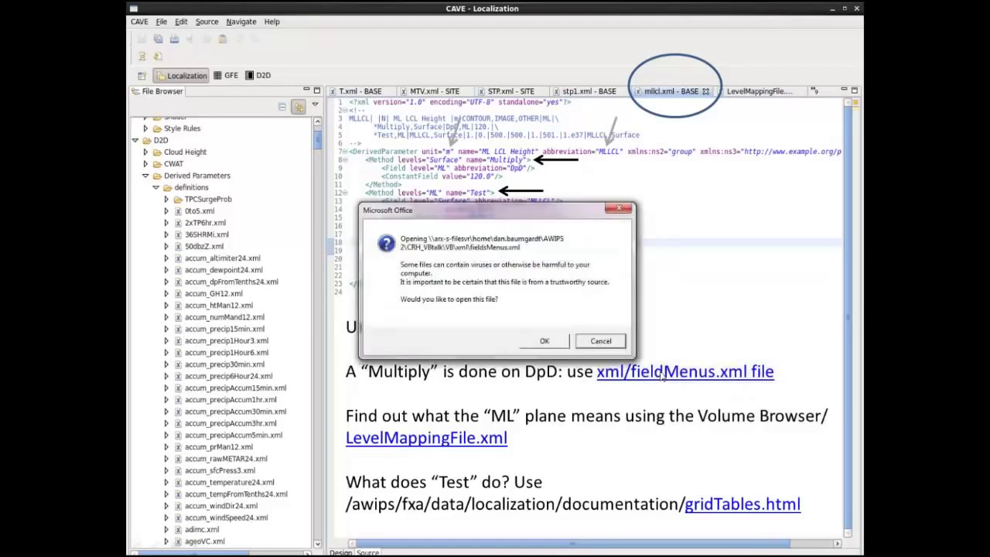
{"action": "left_click", "coordinate": [592, 339]}
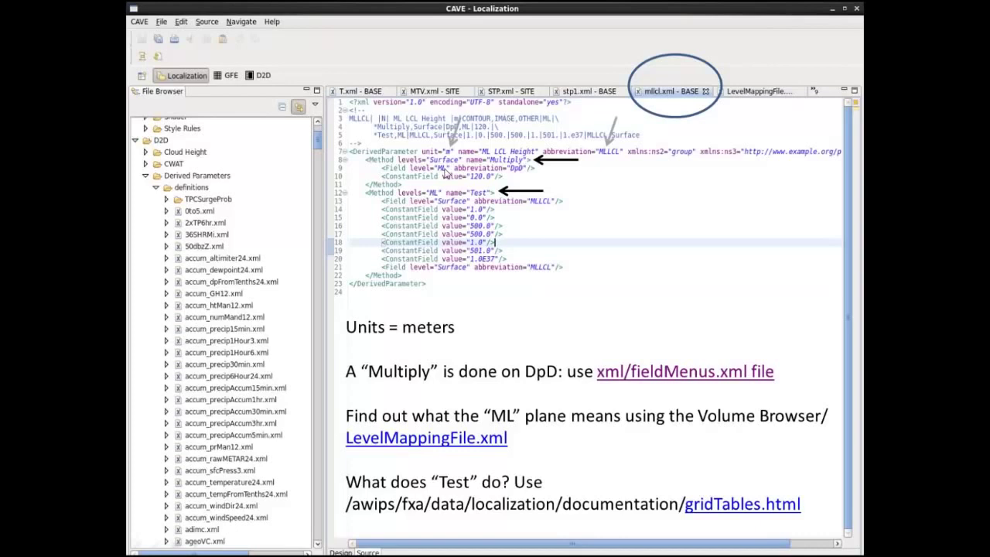
{"action": "left_click", "coordinate": [426, 439]}
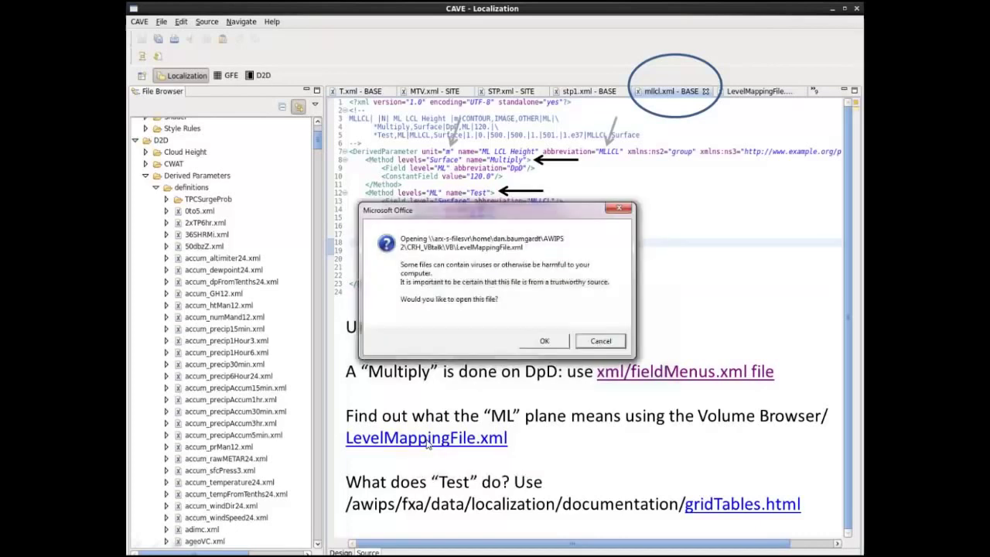
{"action": "left_click", "coordinate": [552, 341]}
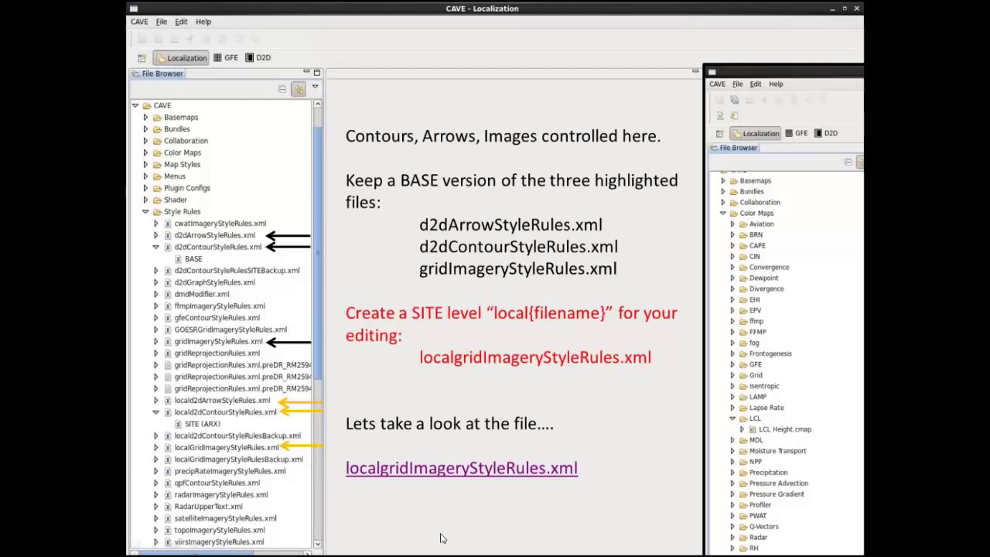
- Open localgridImageryStyleRules.xml, accepting the security prompt, view its style rules in the browser, and return to the slide show
{"action": "left_click", "coordinate": [509, 473]}
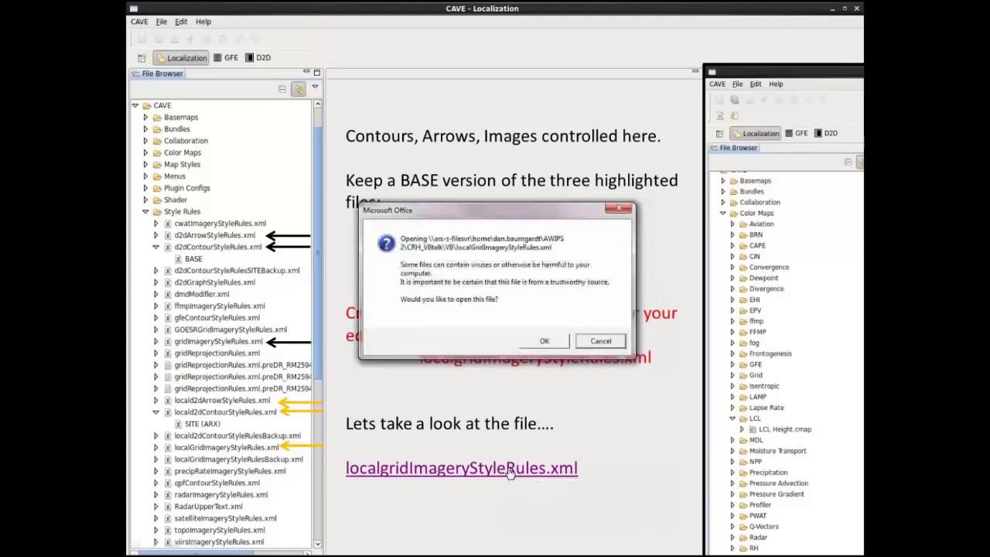
{"action": "left_click", "coordinate": [544, 341]}
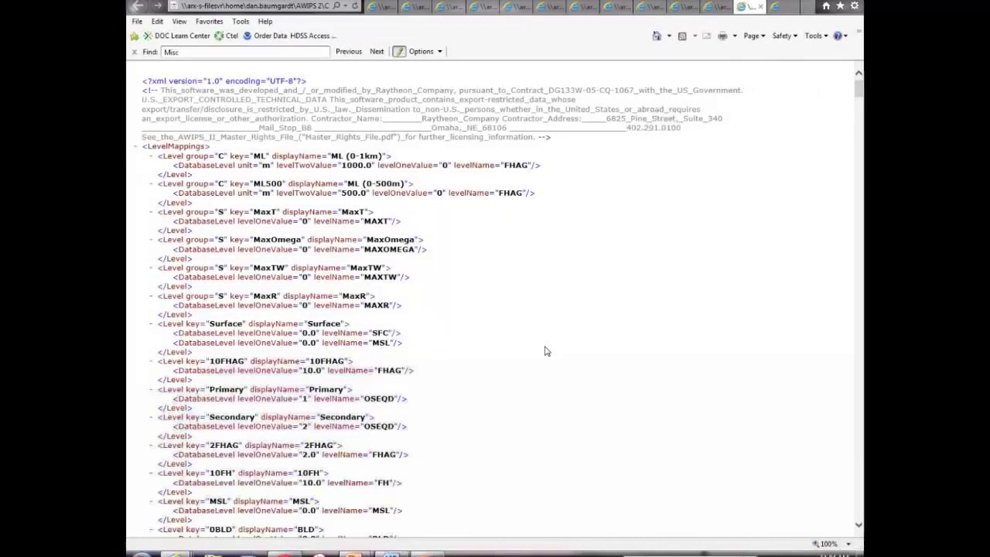
{"action": "key", "text": "ctrl+Tab"}
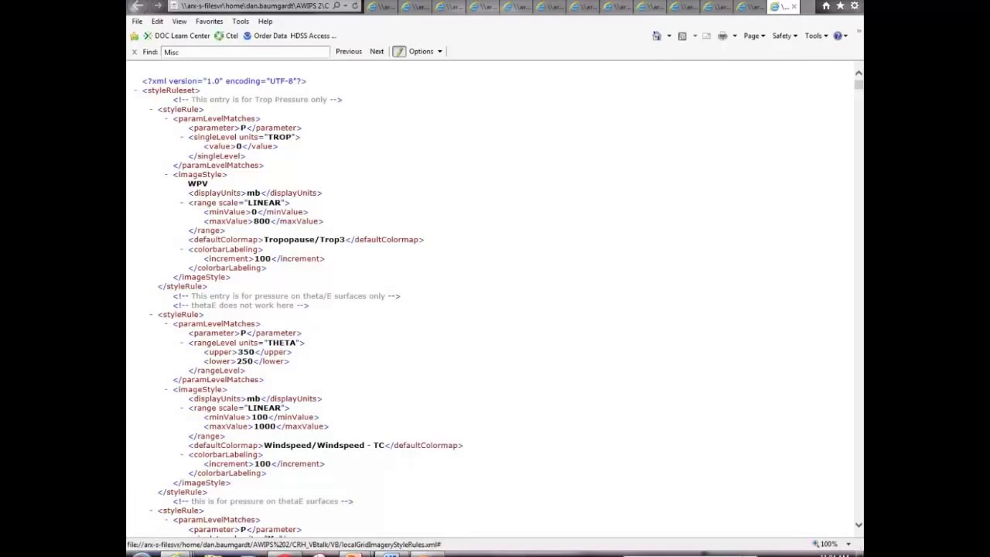
{"action": "key", "text": "alt+Tab"}
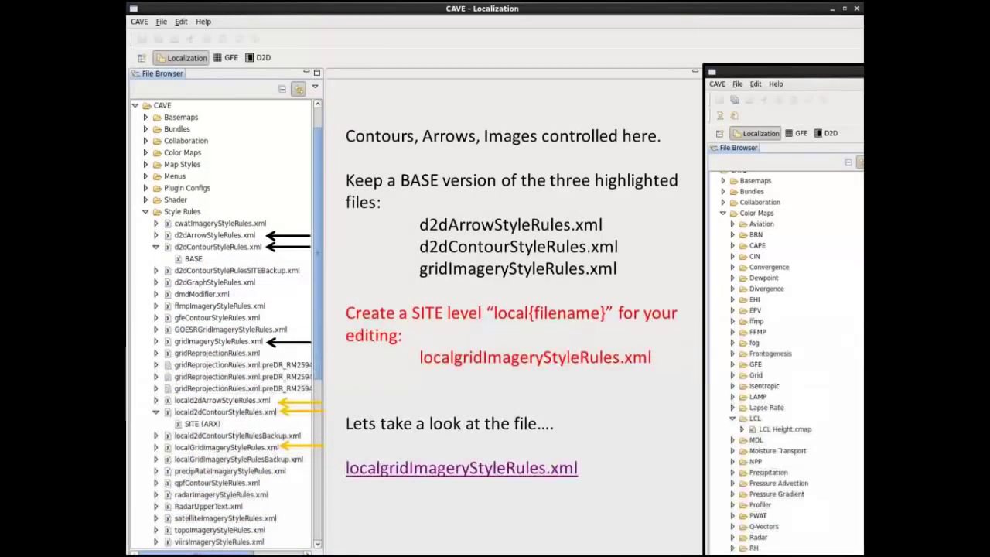
- Set the slide show ink to dark blue and underline ImageryStyleRules, ContourStyleRules and ArrowStyleRules in the three BASE file names
{"action": "right_click", "coordinate": [501, 214]}
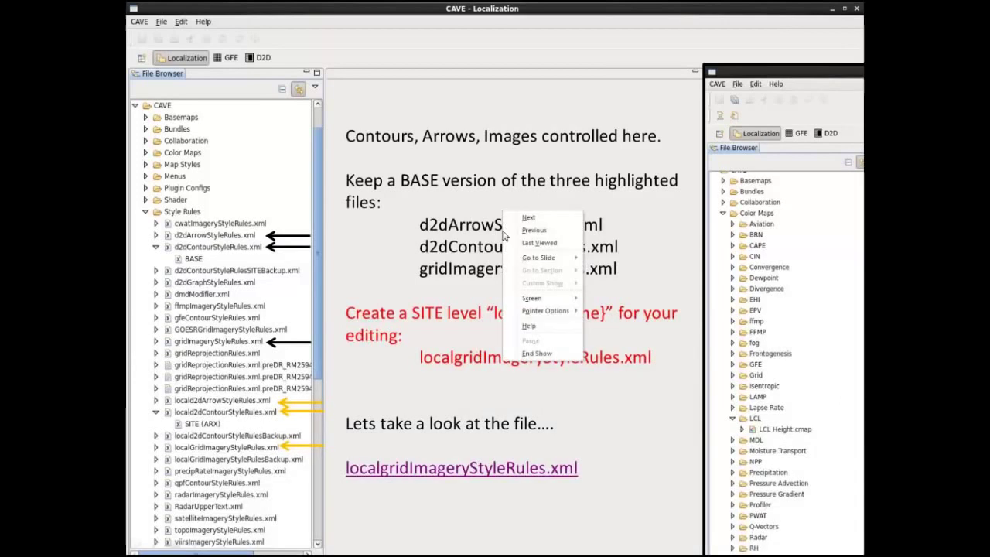
{"action": "mouse_move", "coordinate": [567, 316]}
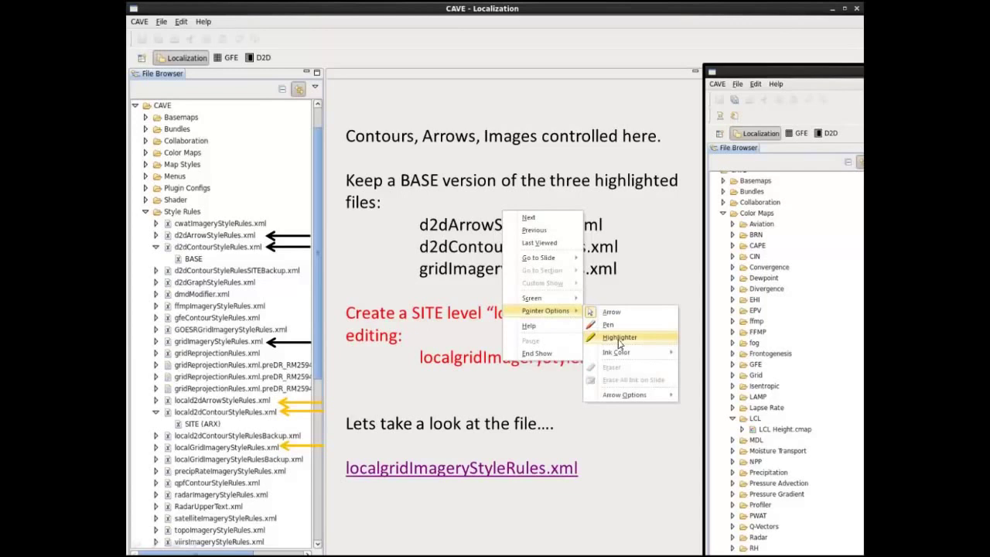
{"action": "mouse_move", "coordinate": [616, 357]}
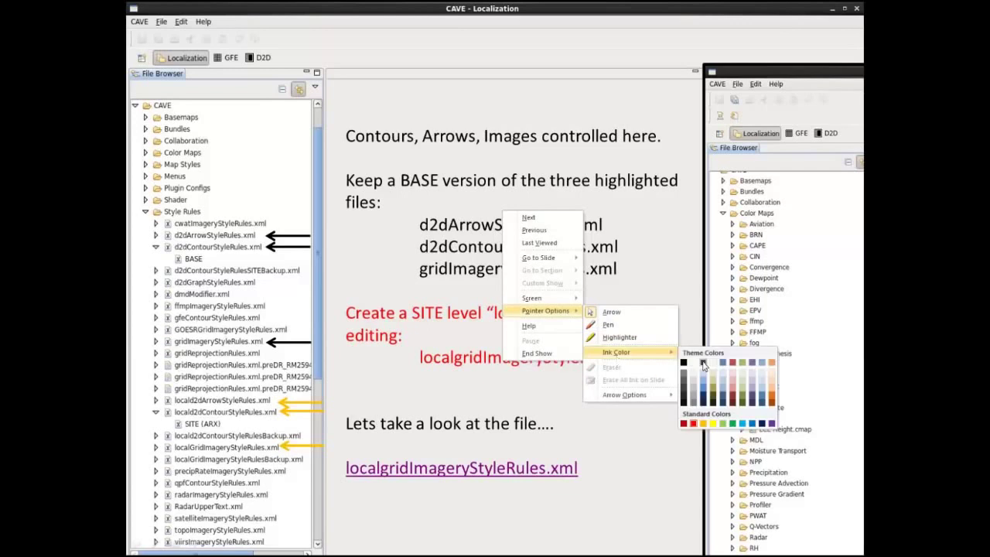
{"action": "left_click", "coordinate": [702, 363]}
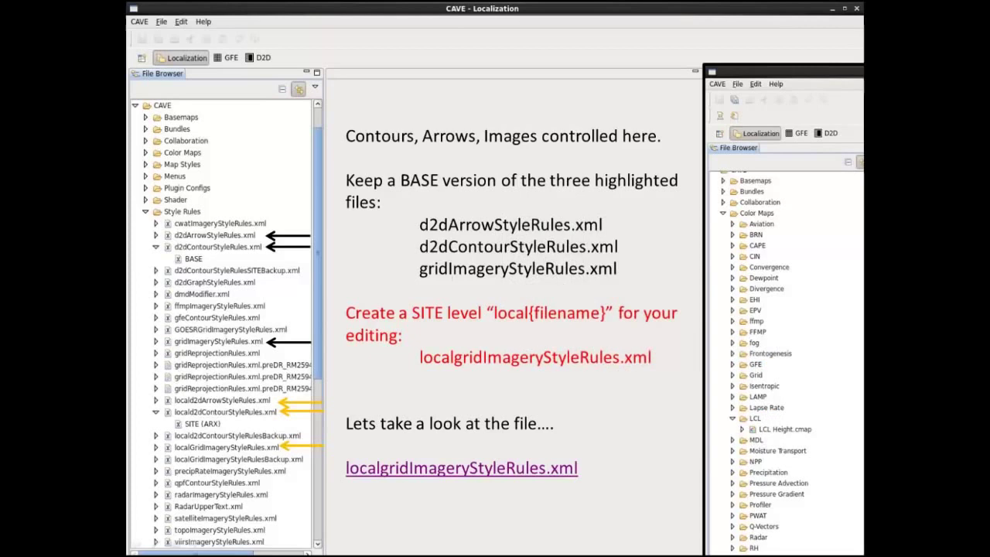
{"action": "left_click_drag", "start_coordinate": [451, 277], "coordinate": [586, 277]}
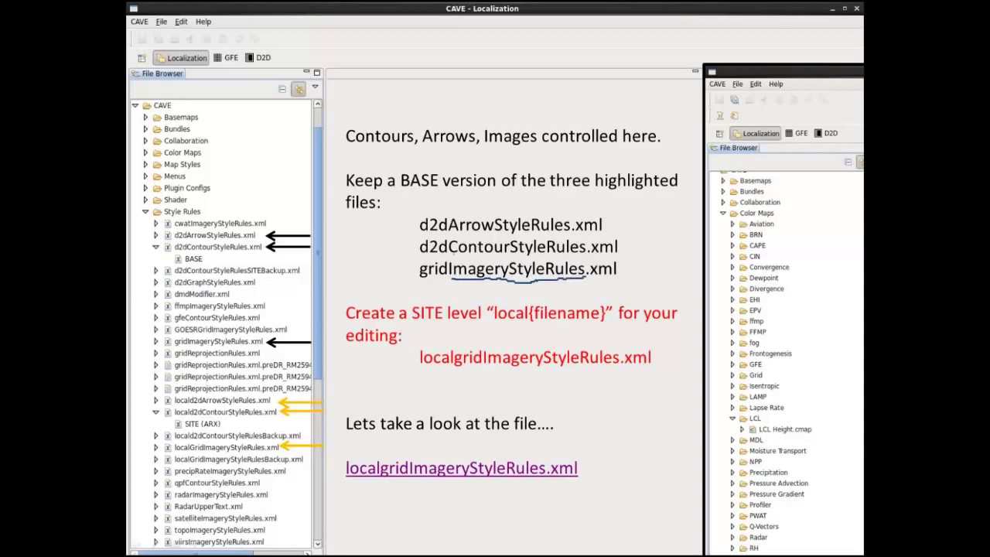
{"action": "left_click_drag", "start_coordinate": [448, 256], "coordinate": [590, 251]}
{"action": "left_click_drag", "start_coordinate": [451, 234], "coordinate": [571, 234]}
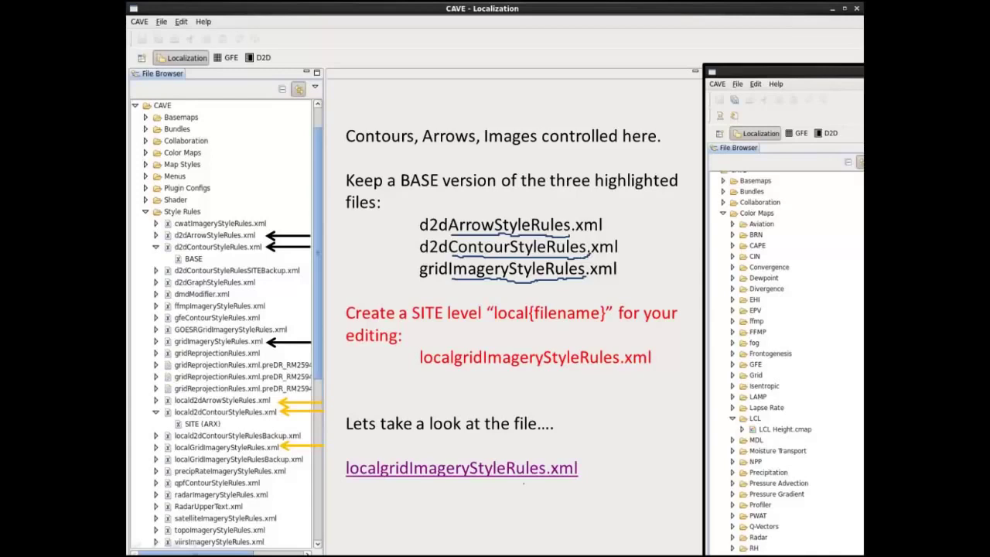
- Switch the pointer from pen back to arrow and open localgridImageryStyleRules.xml again, accepting the security prompt
{"action": "right_click", "coordinate": [559, 347]}
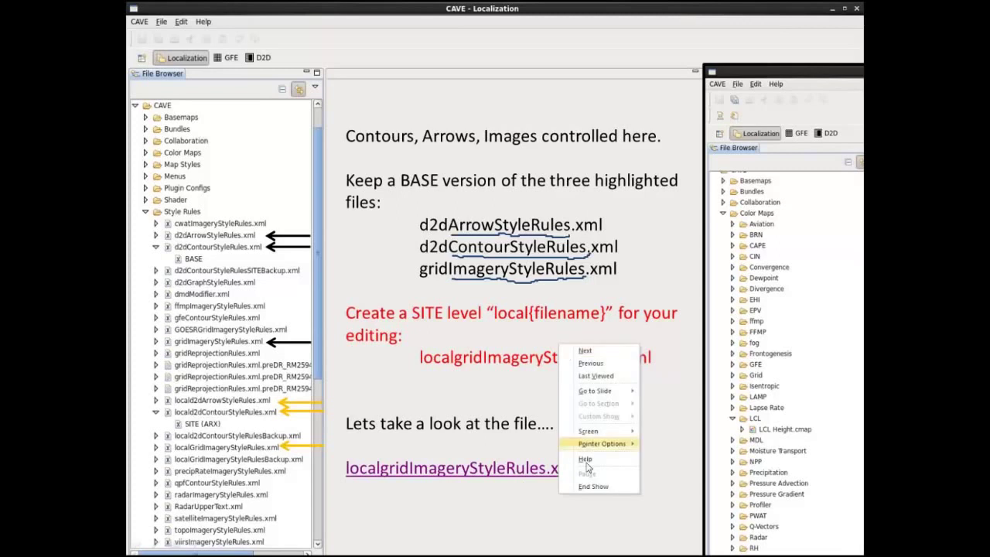
{"action": "mouse_move", "coordinate": [615, 451]}
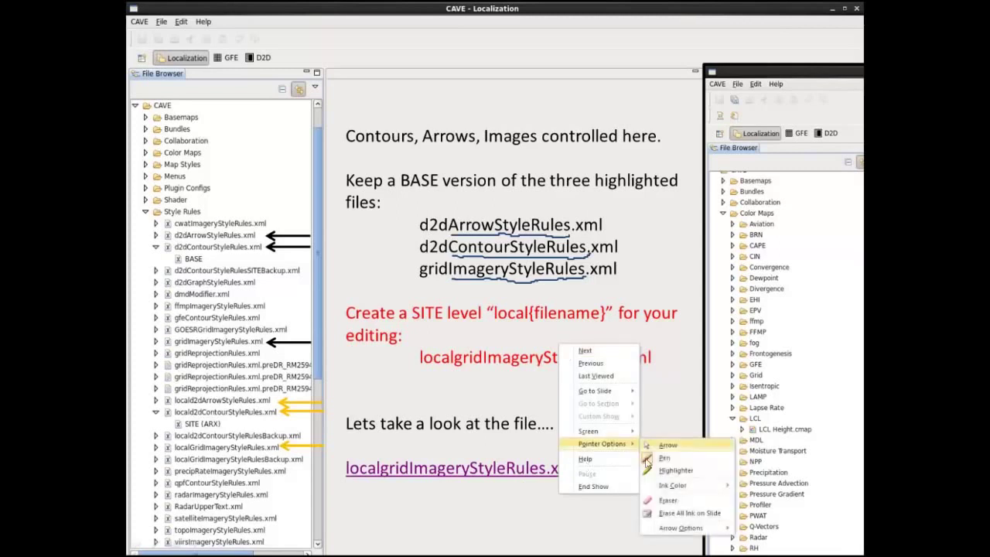
{"action": "left_click", "coordinate": [489, 469]}
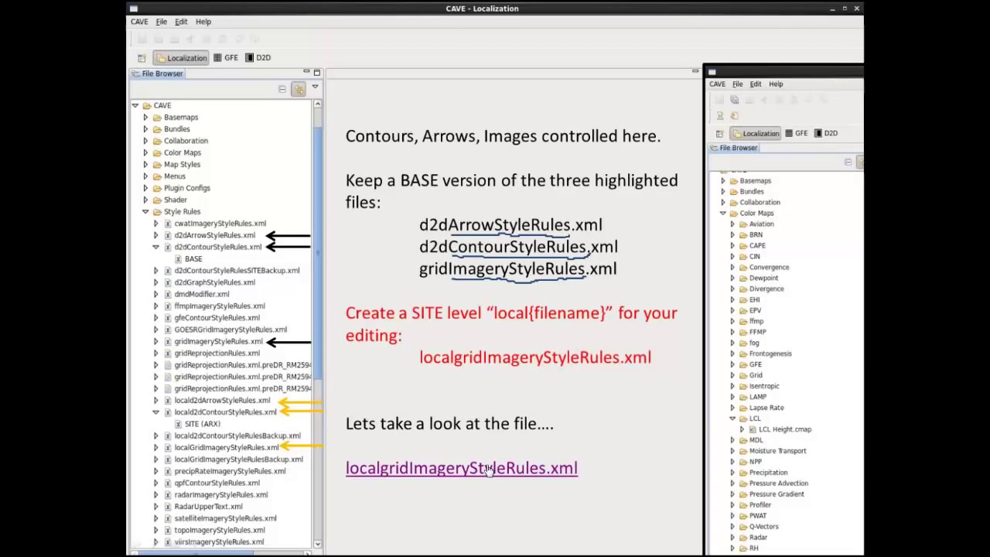
{"action": "left_click", "coordinate": [488, 469]}
{"action": "left_click", "coordinate": [541, 339]}
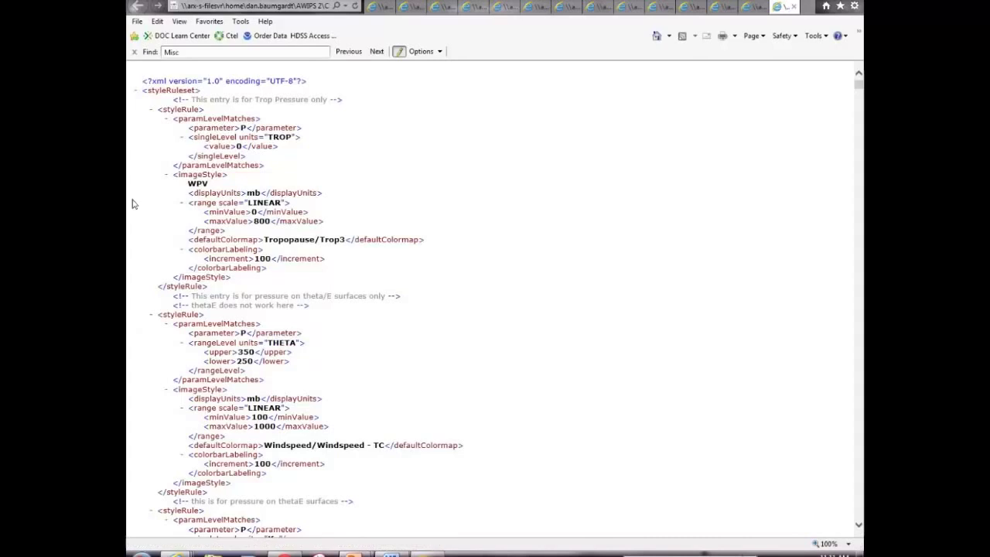
- Highlight the complete style rule for Trop Pressure, clear the selection, and collapse that style rule
{"action": "left_click_drag", "start_coordinate": [168, 116], "coordinate": [388, 282]}
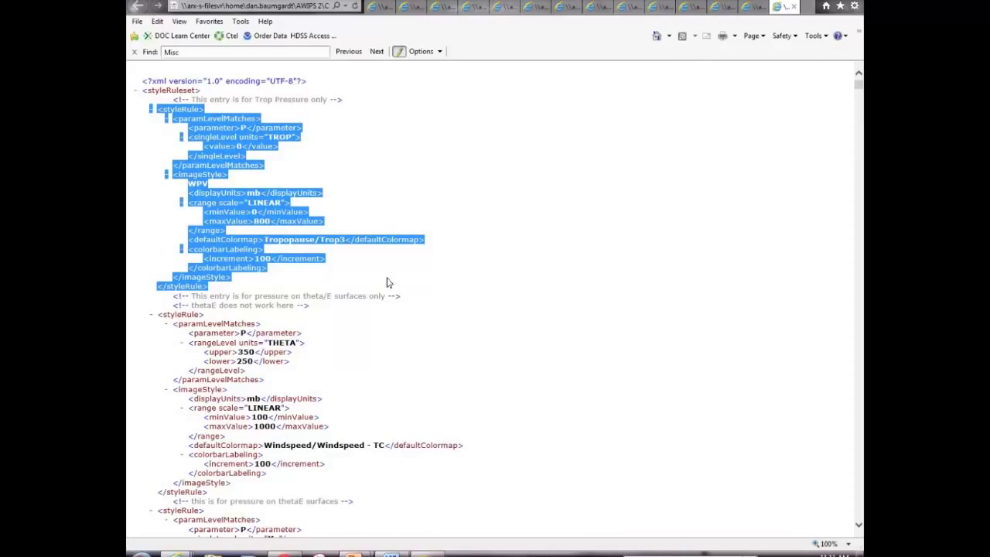
{"action": "left_click", "coordinate": [345, 293]}
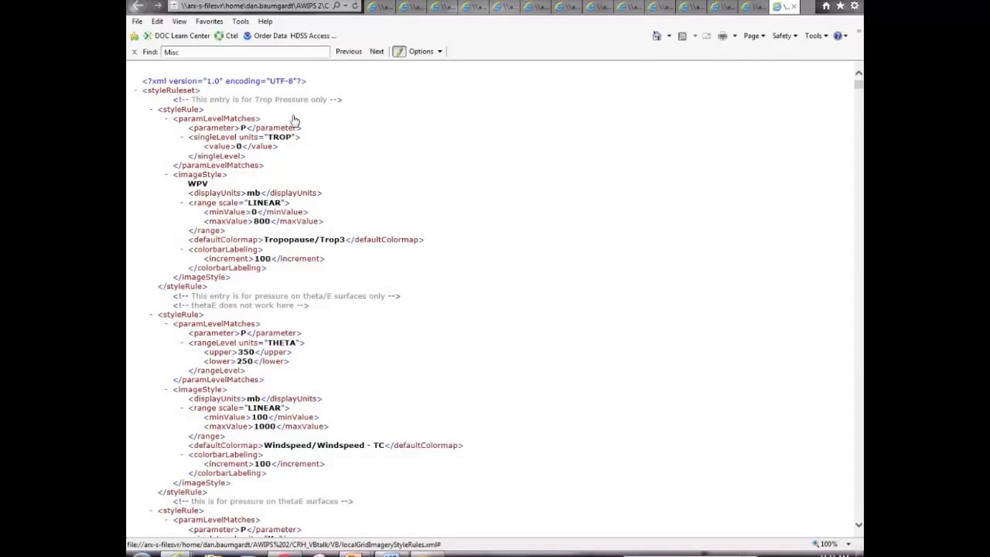
{"action": "left_click", "coordinate": [152, 112]}
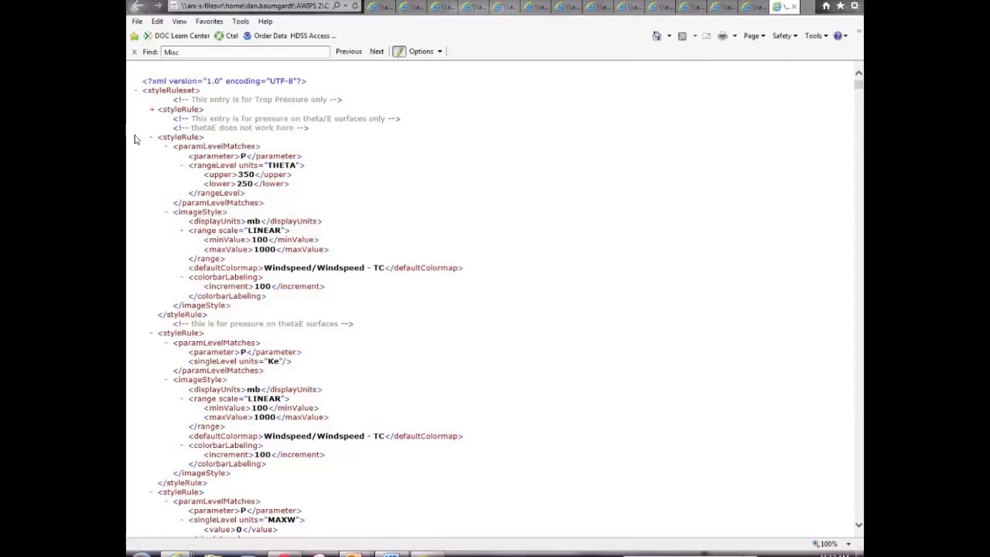
- In the THETA pressure style rule, highlight the opening styleRule line, the paramLevelMatches block, and the imageStyle block in turn
{"action": "left_click_drag", "start_coordinate": [134, 138], "coordinate": [155, 147]}
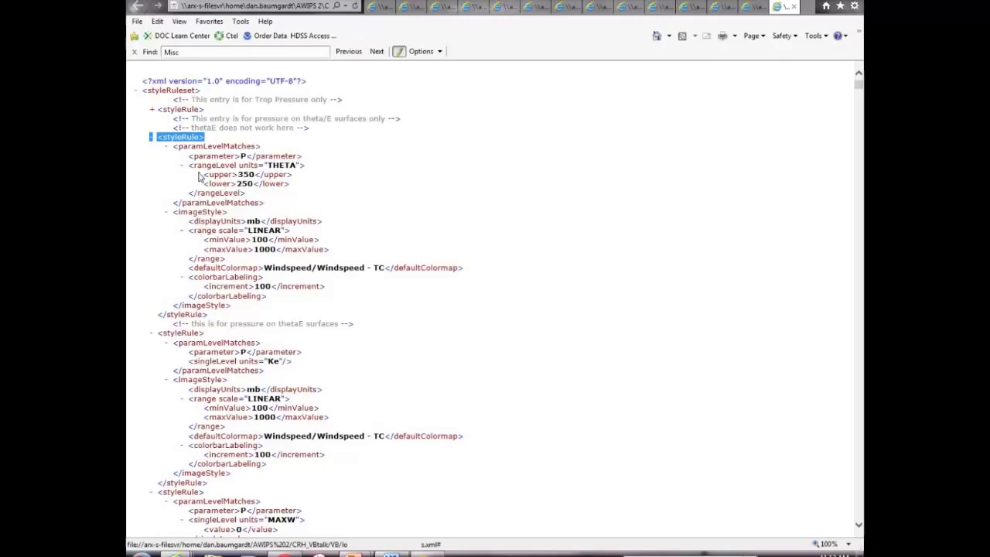
{"action": "left_click_drag", "start_coordinate": [263, 200], "coordinate": [172, 144]}
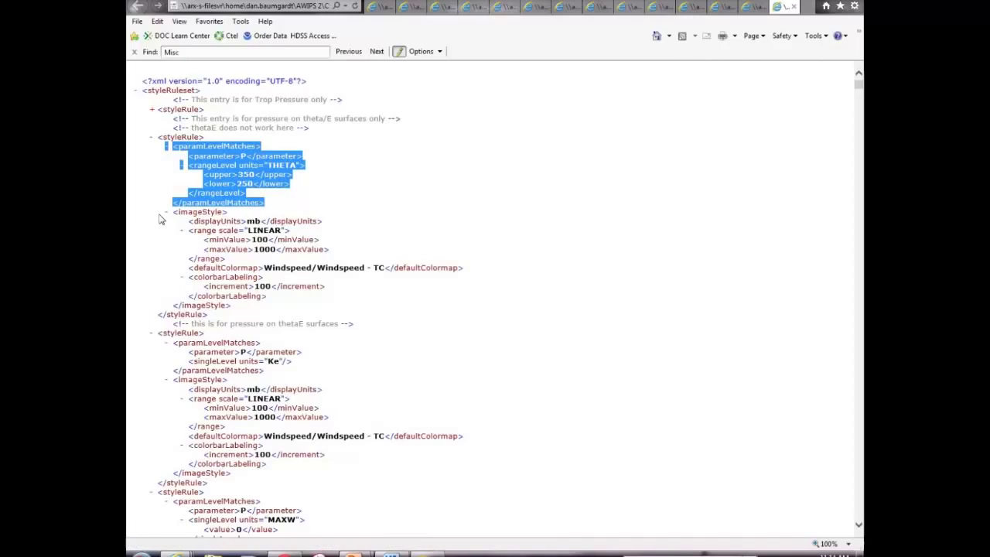
{"action": "left_click_drag", "start_coordinate": [162, 211], "coordinate": [232, 306]}
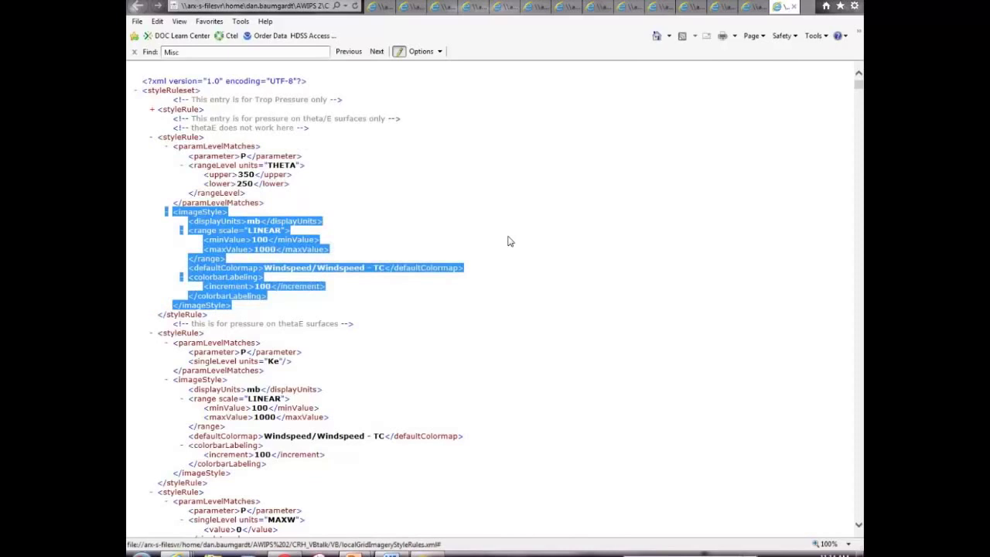
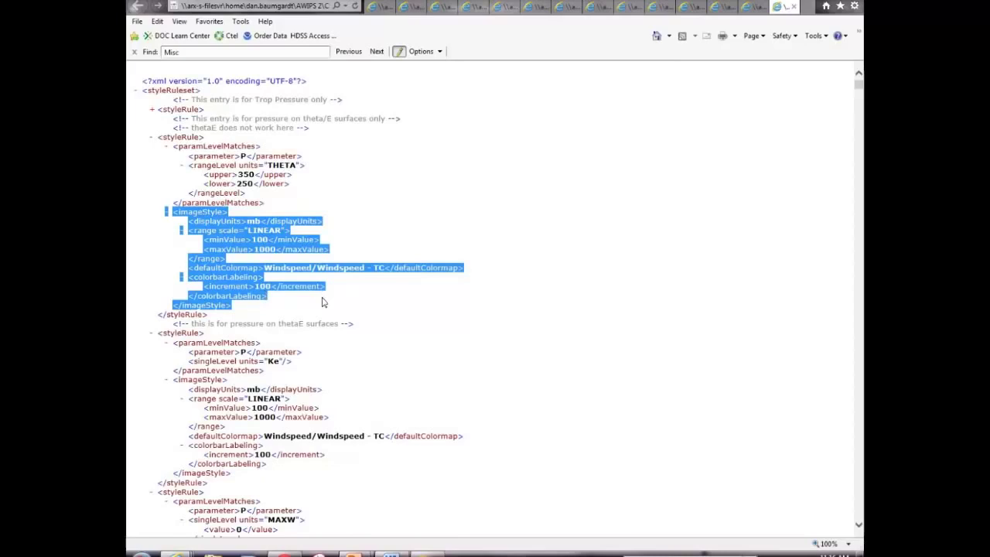
- Clear the highlight and look through the following pressure and height style rules, as far as the GH rule for HRRR-East and HRRR-West
{"action": "left_click", "coordinate": [516, 325]}
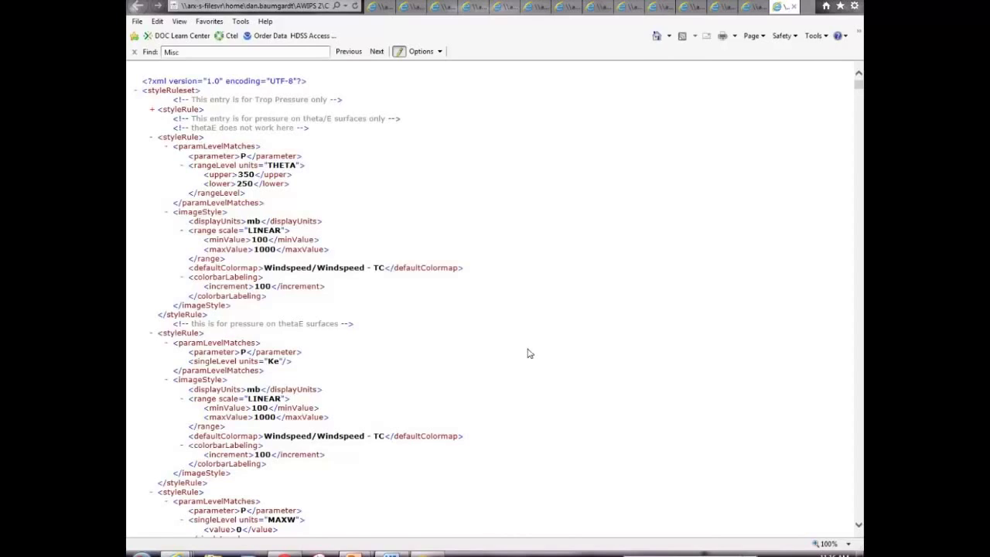
{"action": "scroll", "coordinate": [529, 353], "scroll_direction": "down", "scroll_amount": 3}
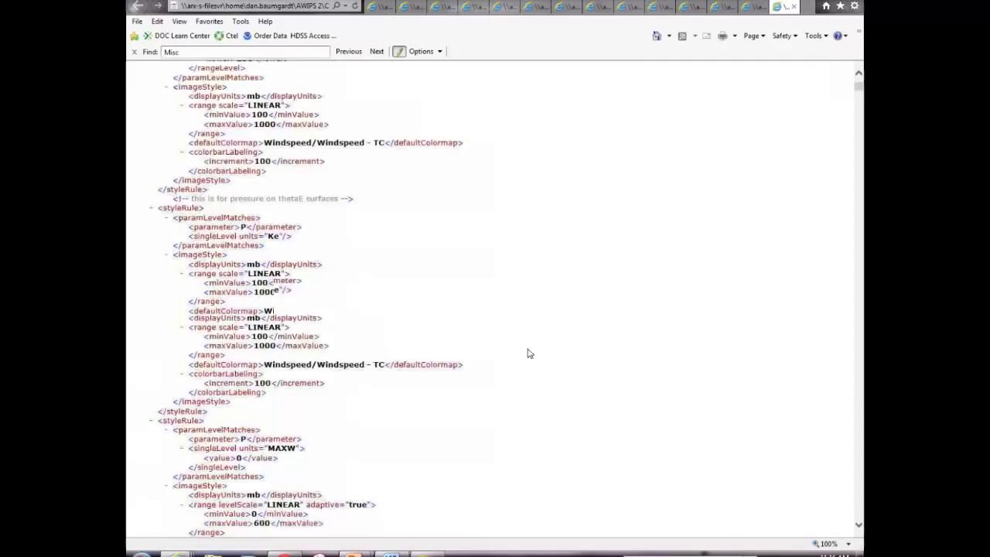
{"action": "scroll", "coordinate": [529, 354], "scroll_direction": "down", "scroll_amount": 2}
{"action": "scroll", "coordinate": [529, 354], "scroll_direction": "down", "scroll_amount": 2}
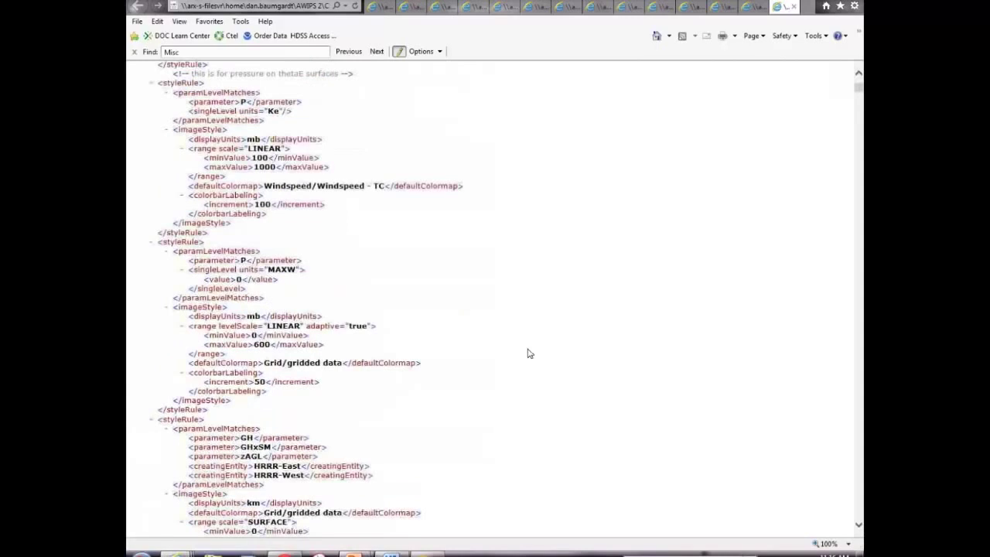
{"action": "scroll", "coordinate": [529, 353], "scroll_direction": "down", "scroll_amount": 1}
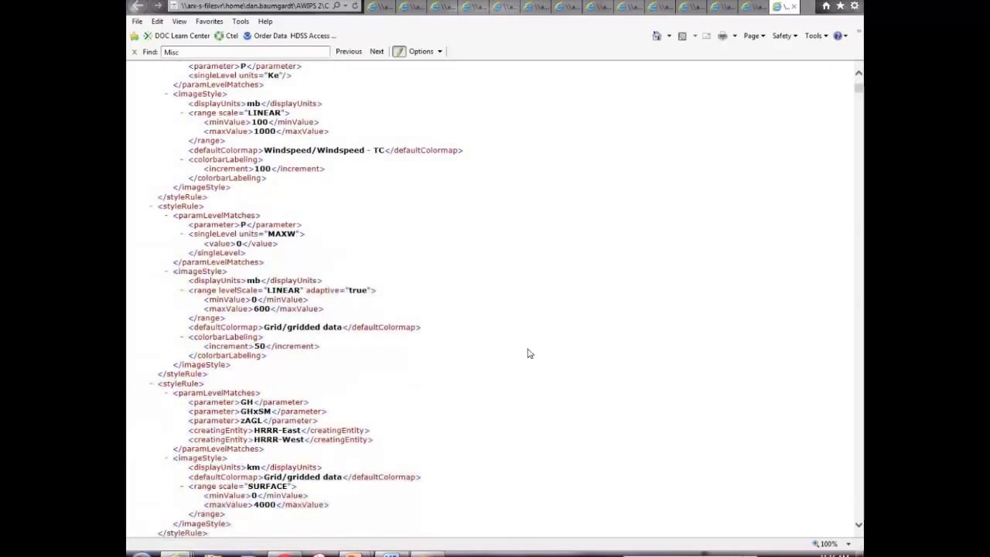
{"action": "scroll", "coordinate": [529, 353], "scroll_direction": "down", "scroll_amount": 2}
{"action": "scroll", "coordinate": [529, 354], "scroll_direction": "down", "scroll_amount": 2}
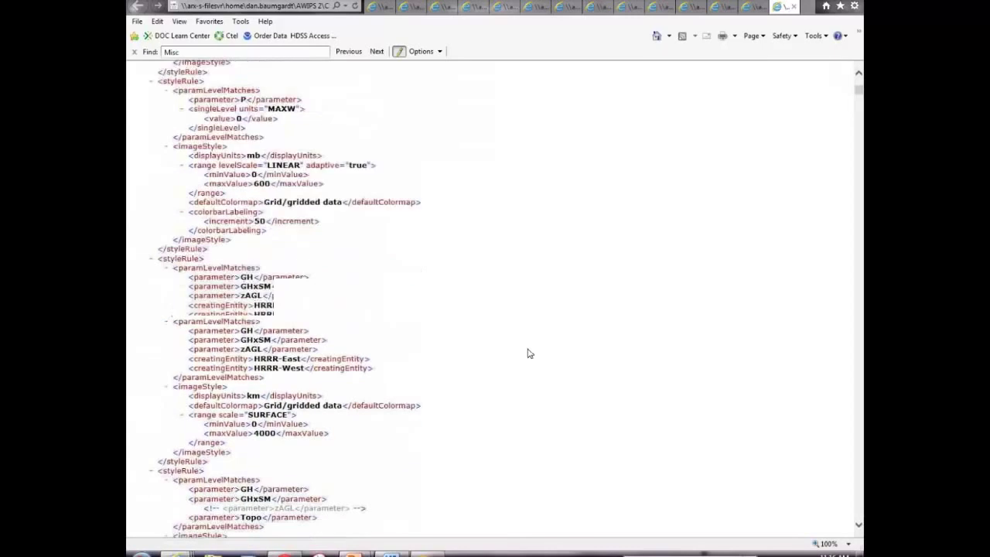
{"action": "scroll", "coordinate": [529, 354], "scroll_direction": "down", "scroll_amount": 2}
{"action": "scroll", "coordinate": [529, 353], "scroll_direction": "down", "scroll_amount": 2}
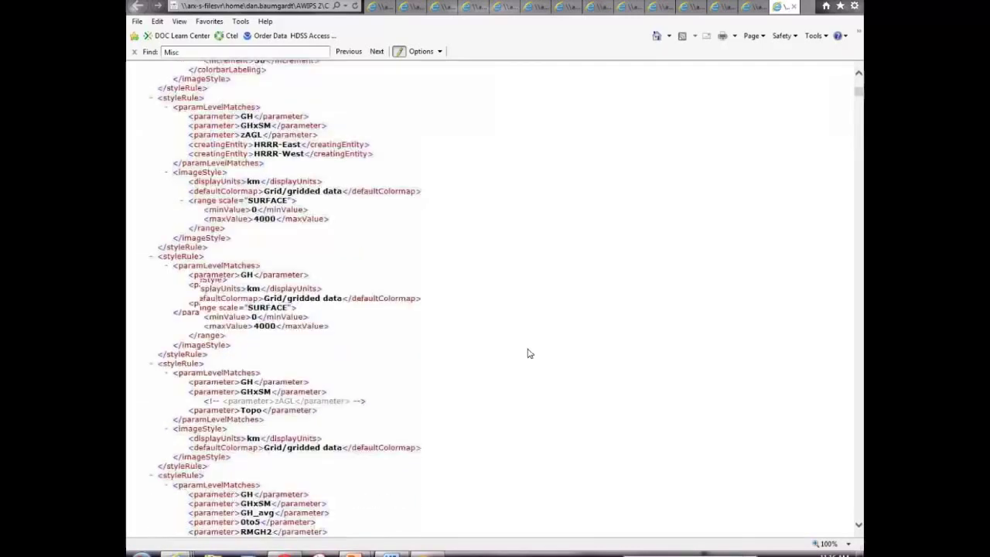
{"action": "scroll", "coordinate": [529, 354], "scroll_direction": "down", "scroll_amount": 2}
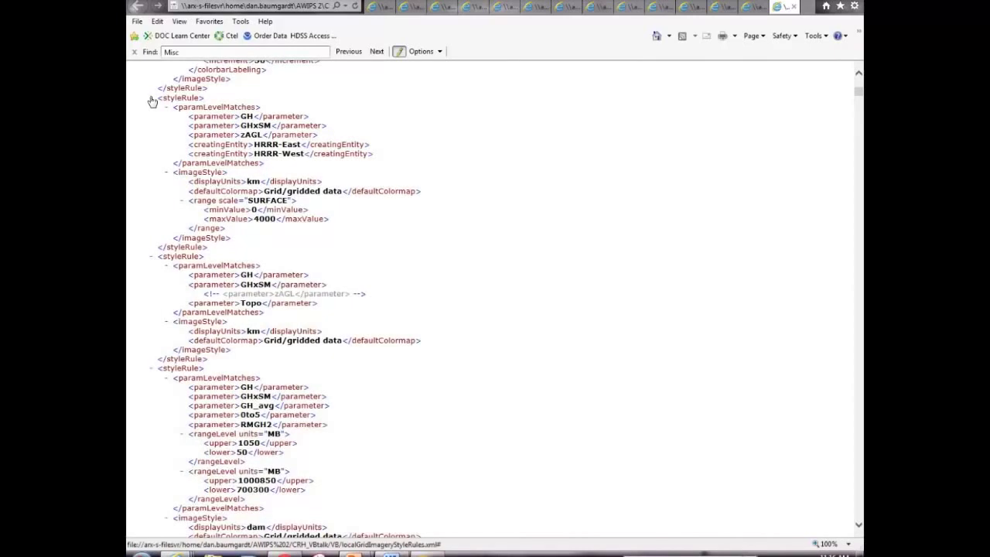
- Highlight the complete GH style rule for HRRR-East and HRRR-West, followed by its imageStyle block alone
{"action": "left_click_drag", "start_coordinate": [150, 103], "coordinate": [441, 254]}
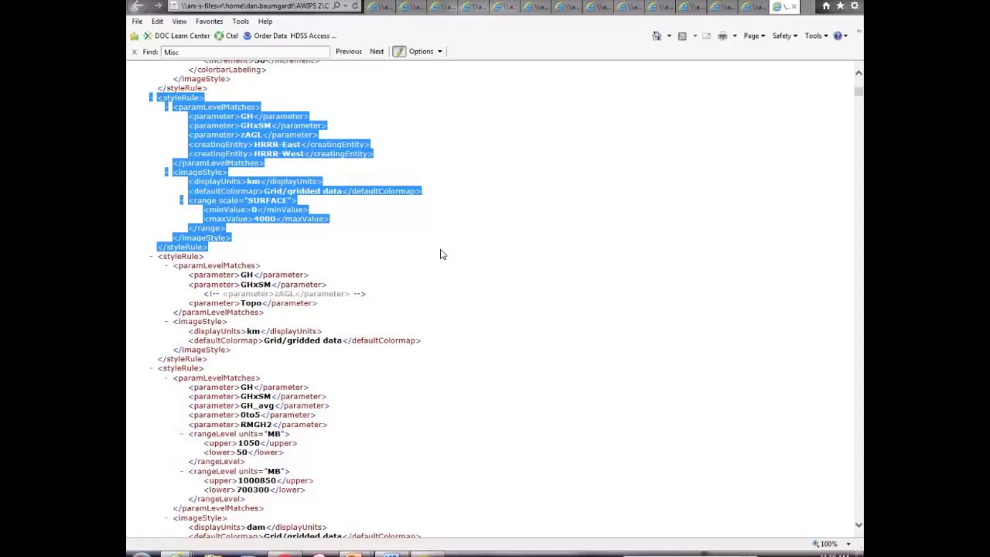
{"action": "left_click", "coordinate": [137, 173]}
{"action": "left_click_drag", "start_coordinate": [136, 173], "coordinate": [498, 236]}
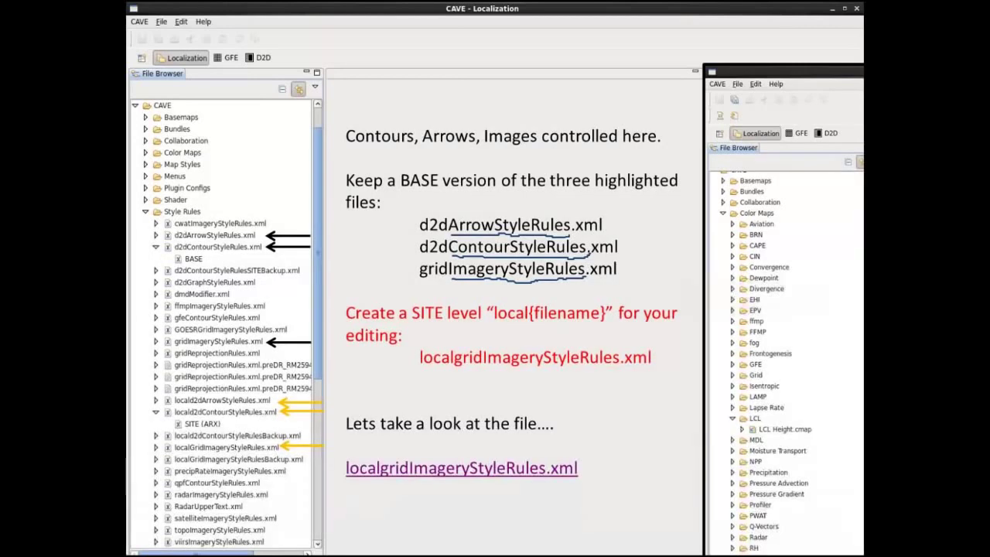
- Open localgridImageryStyleRules.xml again from the slide, accept the security prompt, and switch to the newly opened copy
{"action": "left_click", "coordinate": [430, 469]}
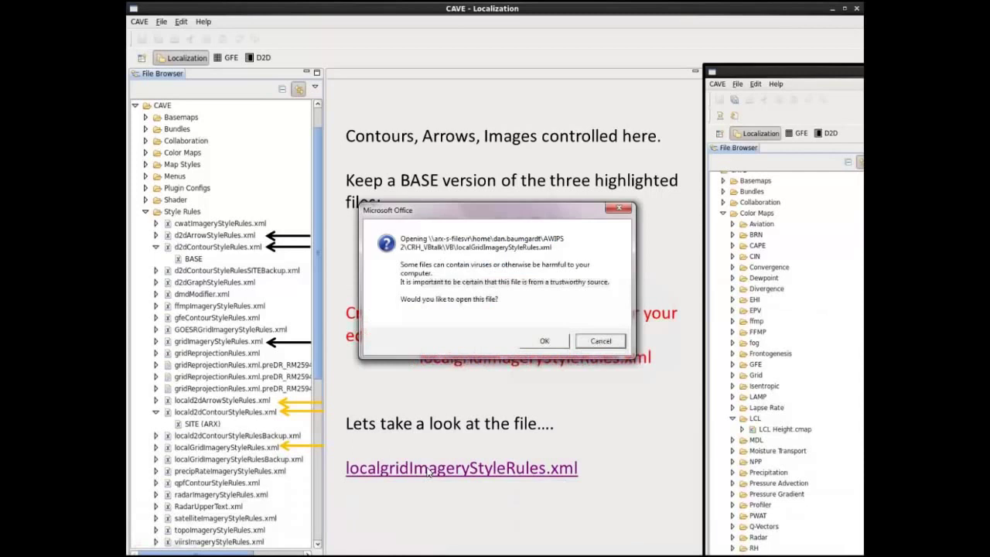
{"action": "left_click", "coordinate": [535, 342]}
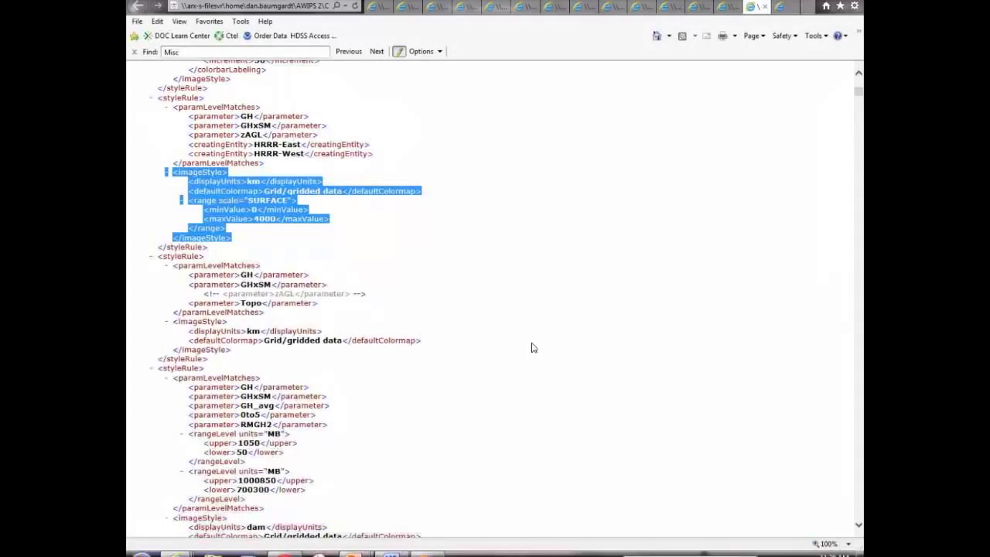
{"action": "key", "text": "ctrl+Tab"}
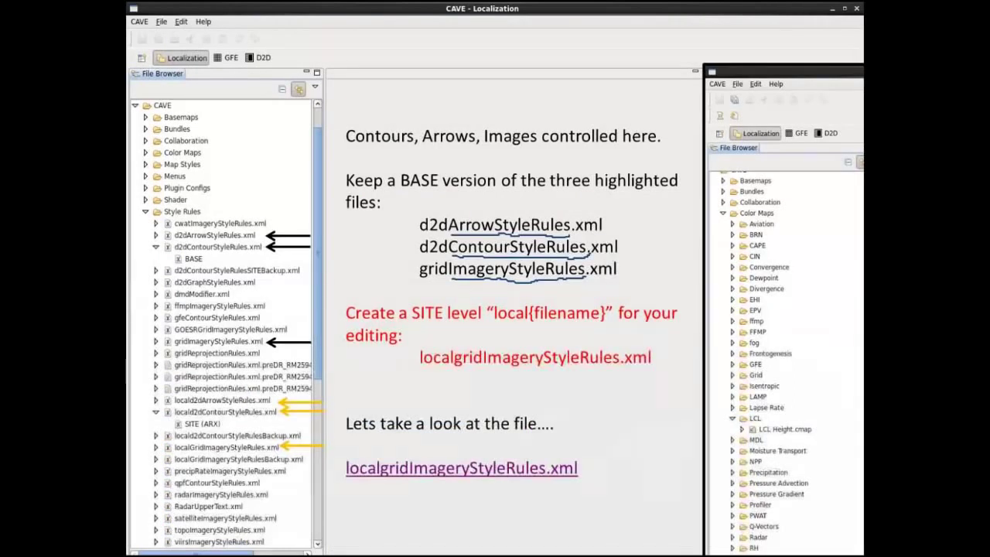
- Reopen localgridImageryStyleRules.xml from the slide, accepting the security prompt, and highlight the complete THETA pressure style rule
{"action": "left_click", "coordinate": [510, 469]}
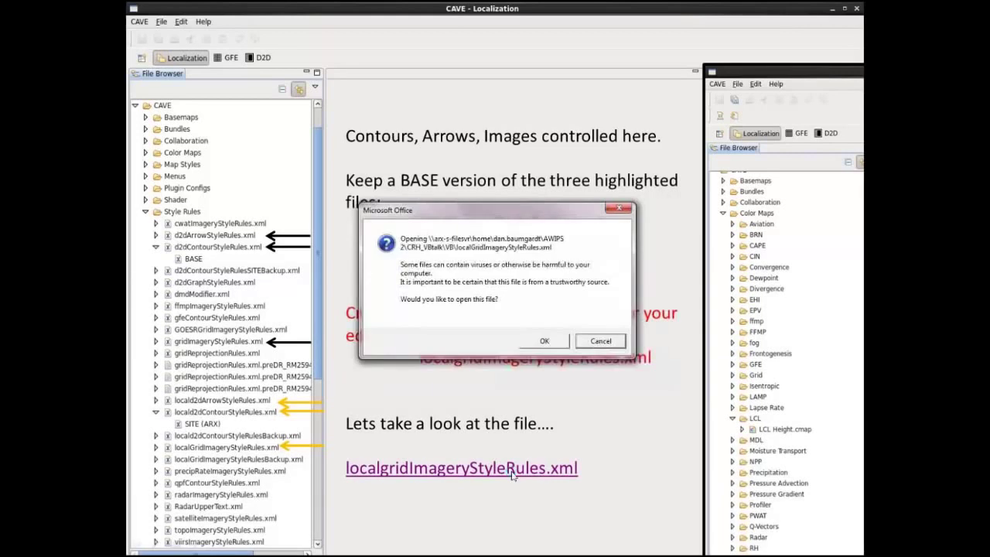
{"action": "left_click", "coordinate": [547, 341]}
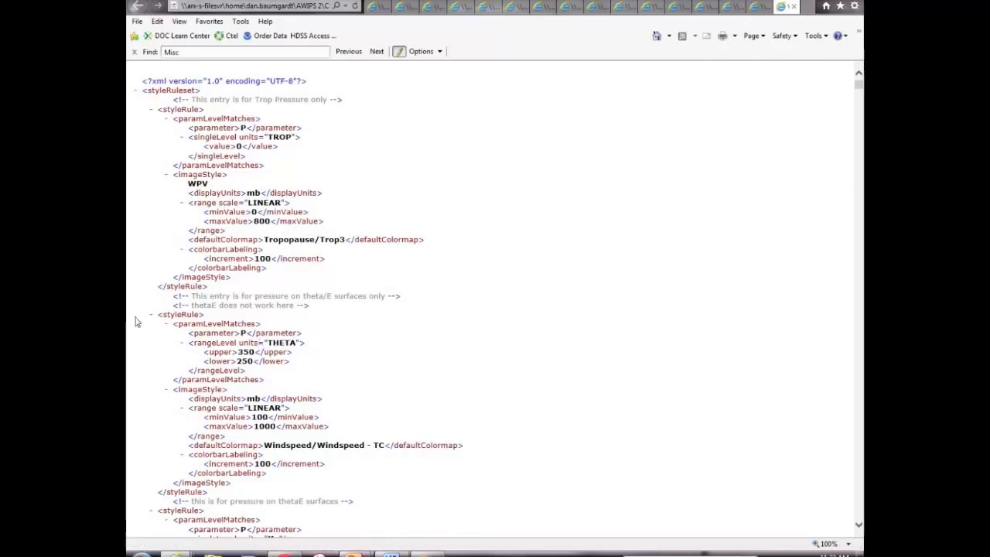
{"action": "left_click_drag", "start_coordinate": [150, 314], "coordinate": [203, 493]}
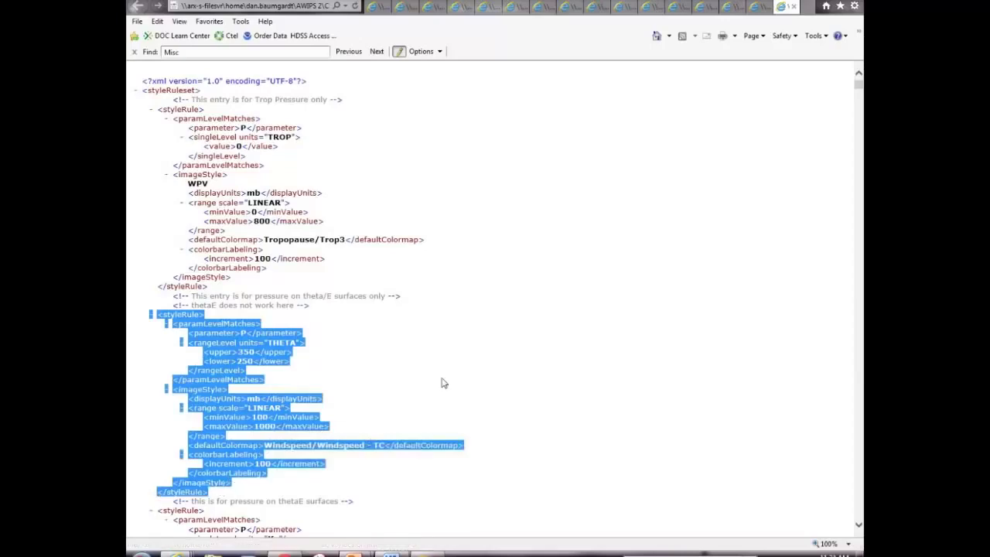
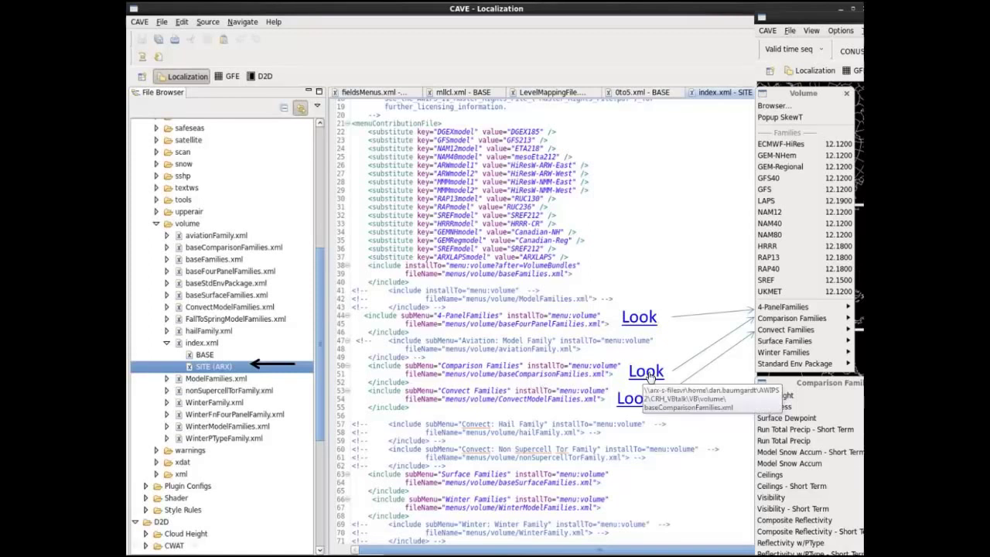
- Open baseFourPanelFamilies.xml from the link for 4-PanelFamilies, accepting the security prompt, and examine the substitute lines of the GEM-NHem entry
{"action": "left_click", "coordinate": [636, 317]}
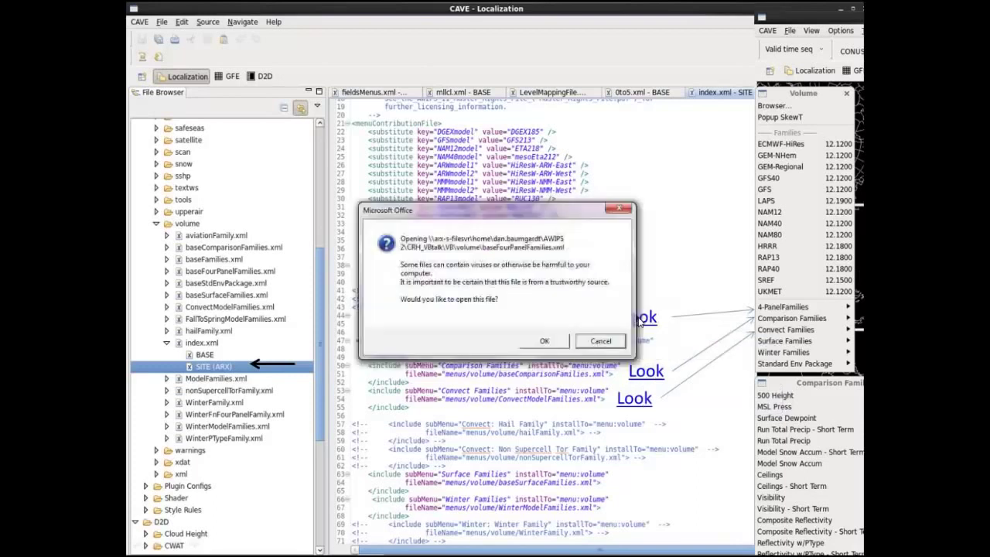
{"action": "left_click", "coordinate": [544, 340]}
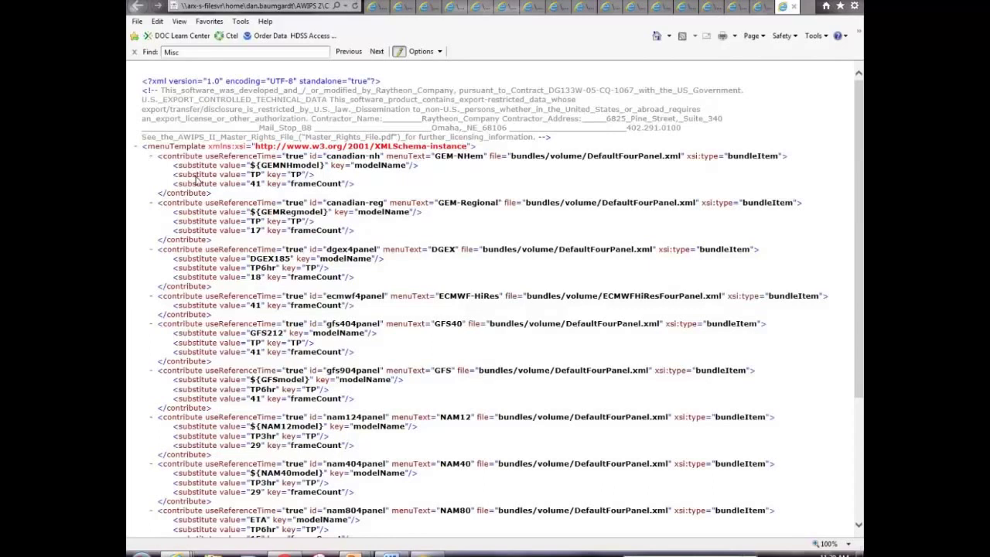
{"action": "left_click_drag", "start_coordinate": [197, 179], "coordinate": [229, 194]}
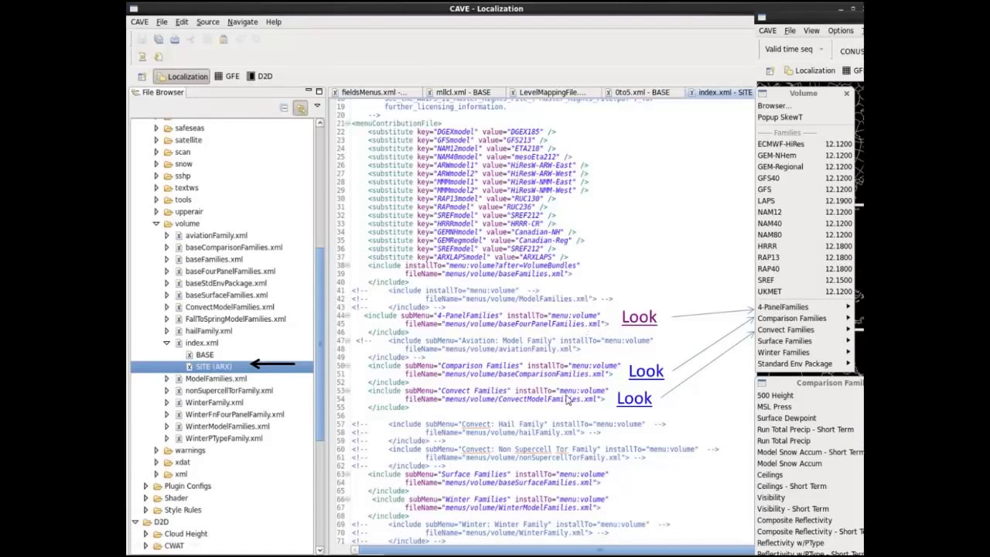
- Open baseComparisonFamilies.xml, accepting the security prompt, and highlight the menu texts 500 Height, MSL Press and Surface Dewpoint in turn
{"action": "left_click", "coordinate": [646, 372]}
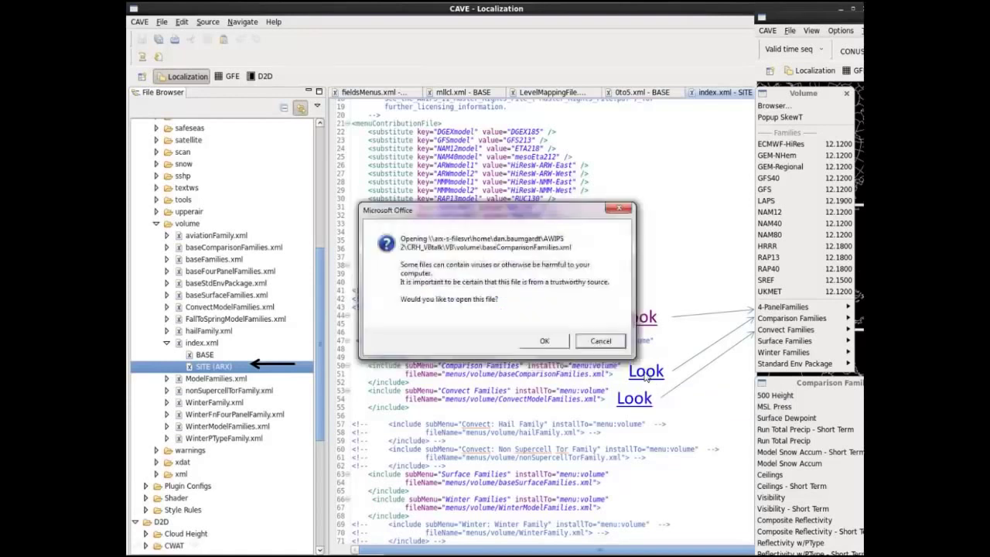
{"action": "left_click", "coordinate": [549, 341]}
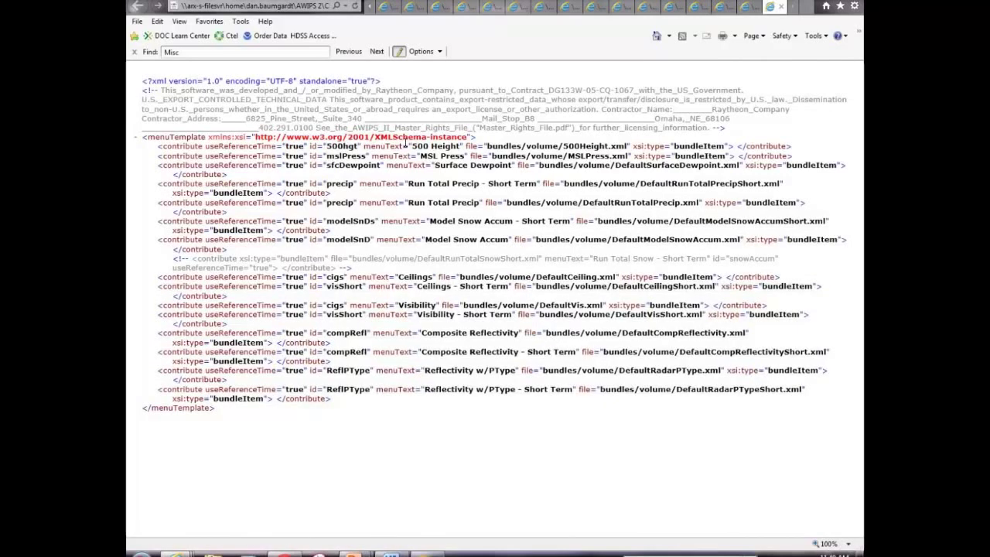
{"action": "left_click_drag", "start_coordinate": [413, 145], "coordinate": [459, 146]}
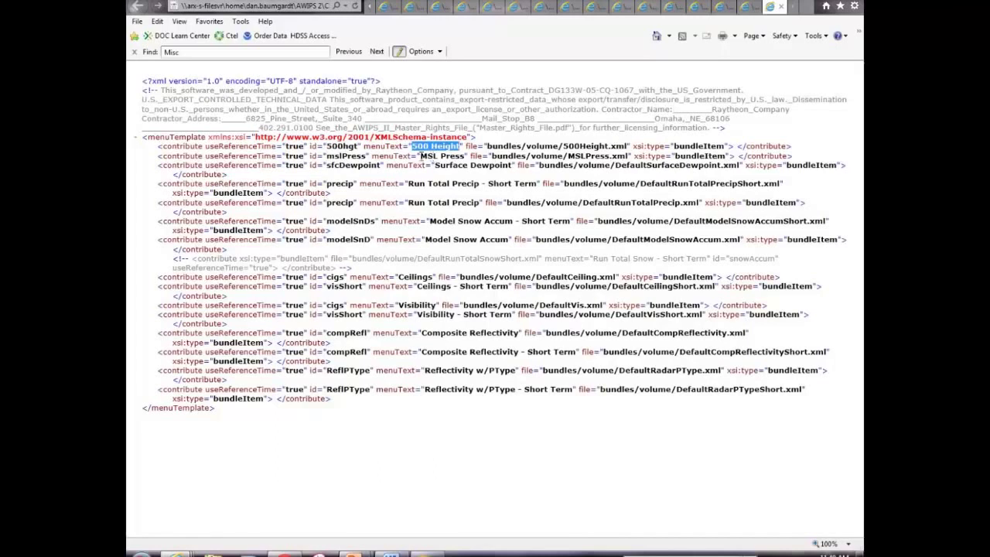
{"action": "left_click_drag", "start_coordinate": [421, 156], "coordinate": [464, 157]}
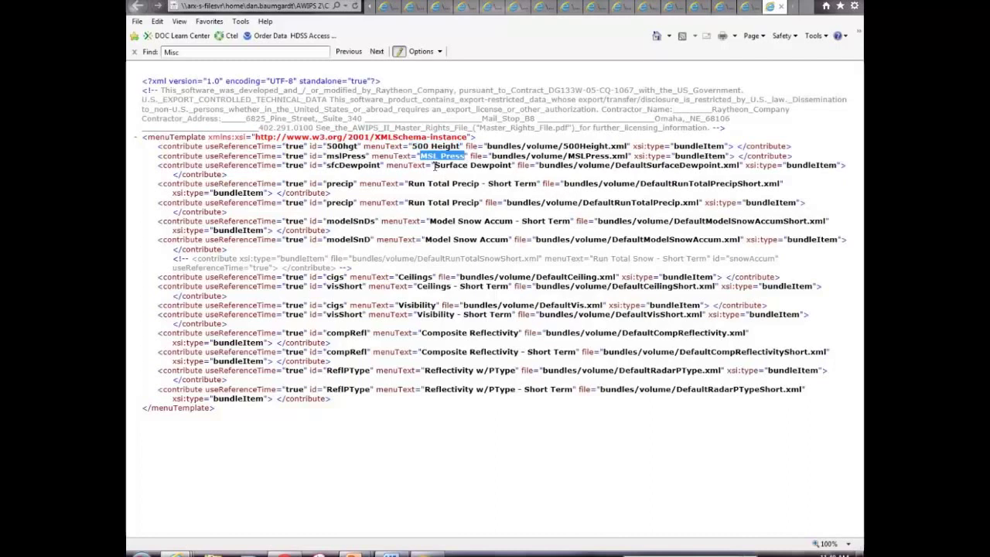
{"action": "left_click", "coordinate": [434, 165]}
{"action": "left_click_drag", "start_coordinate": [434, 164], "coordinate": [510, 165]}
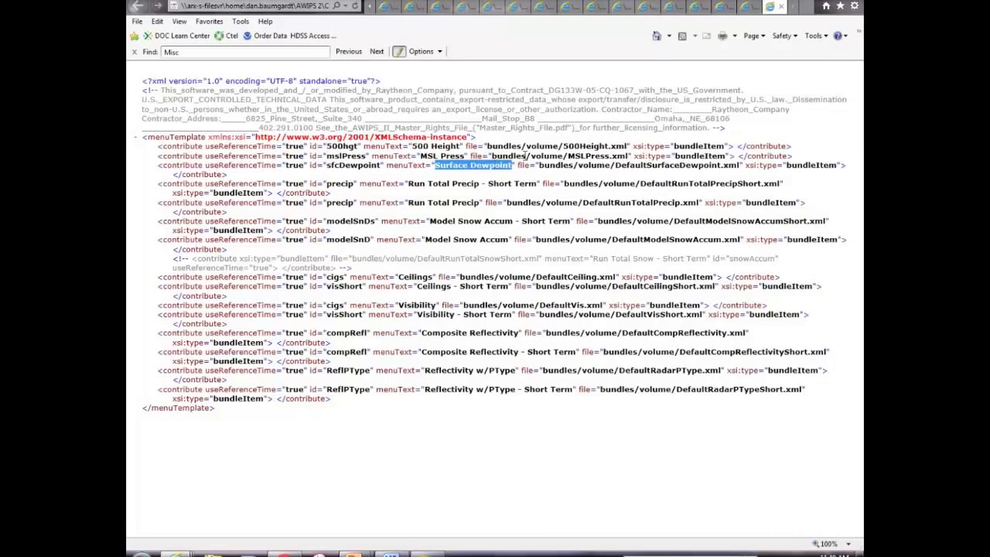
- Highlight the MSL Press bundle path, the Run Total Precip menu text, and its bundle path bundles/volume/DefaultRunTotalPrecip.xml
{"action": "left_click_drag", "start_coordinate": [492, 155], "coordinate": [628, 155]}
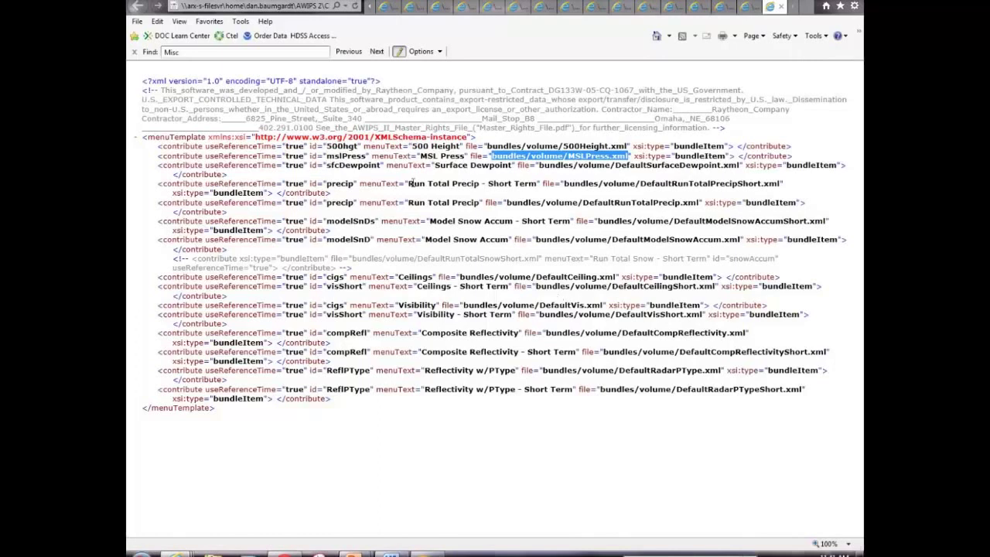
{"action": "left_click_drag", "start_coordinate": [407, 202], "coordinate": [503, 205]}
{"action": "left_click", "coordinate": [552, 209]}
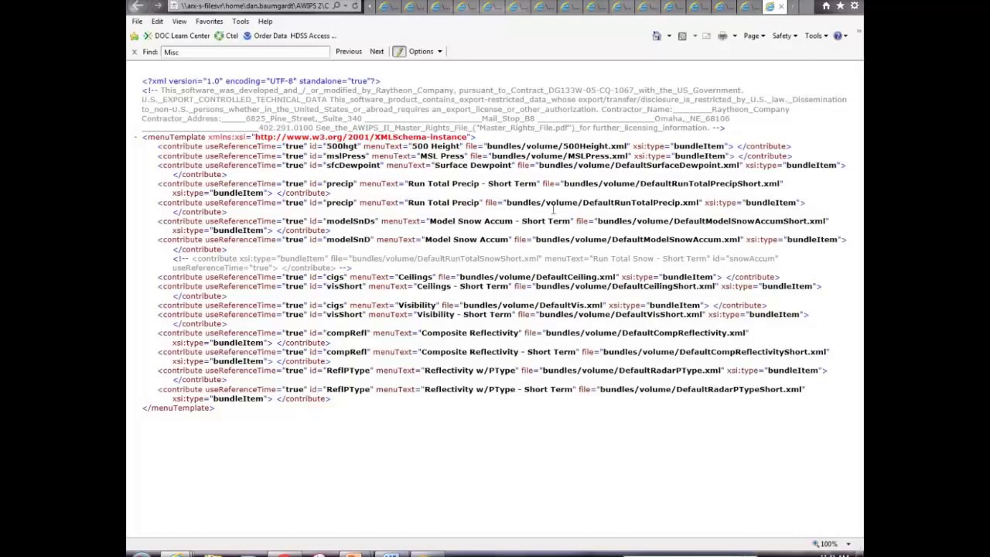
{"action": "triple_click", "coordinate": [599, 206]}
{"action": "left_click_drag", "start_coordinate": [599, 203], "coordinate": [691, 204]}
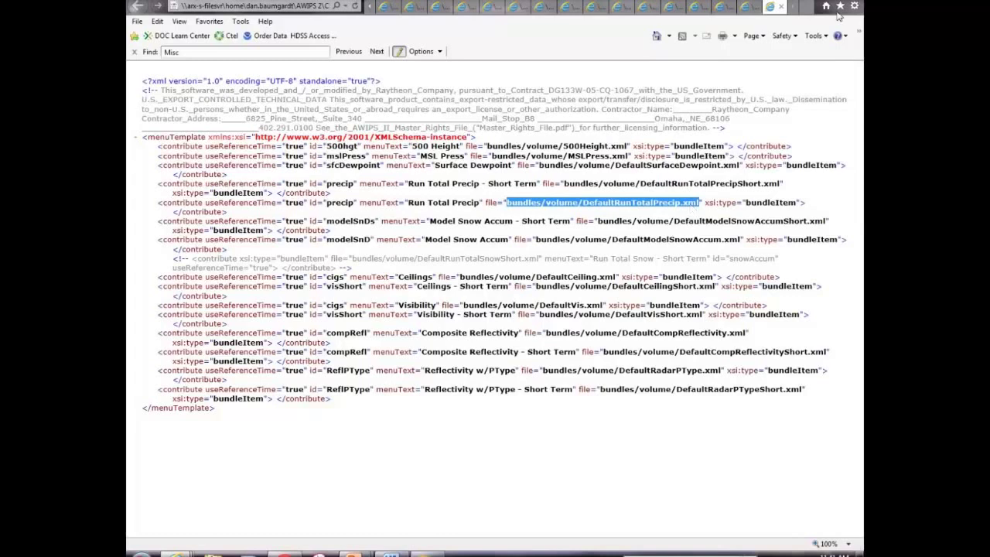
- Switch back to the slide show and open the linked DefaultRunTotalPrecip.xml bundle, accepting the security prompt
{"action": "key", "text": "alt+Tab"}
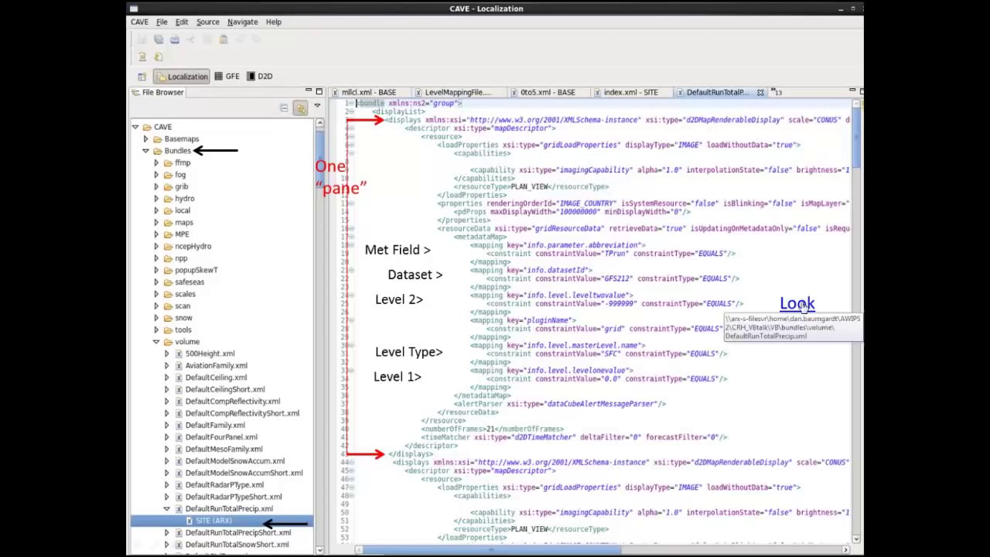
{"action": "left_click", "coordinate": [803, 307]}
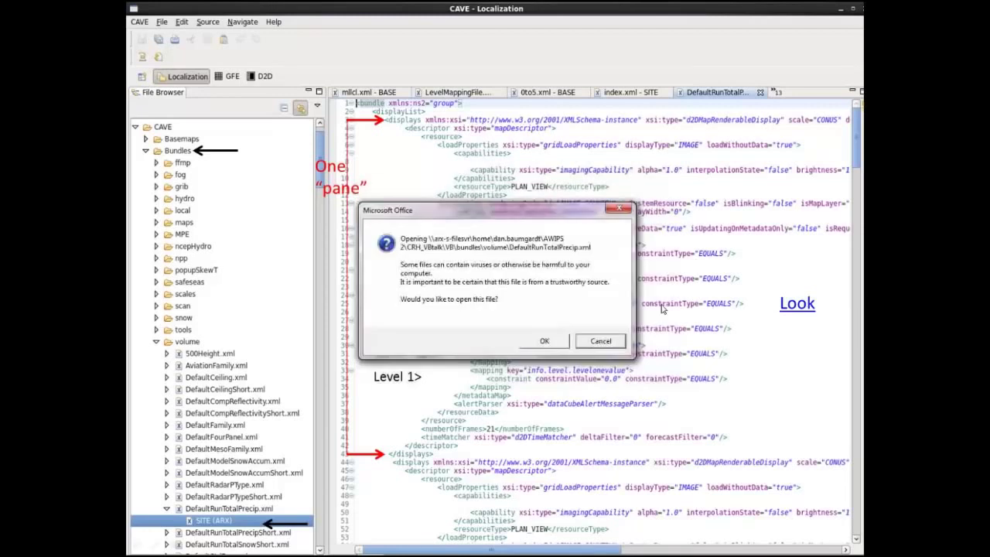
{"action": "left_click", "coordinate": [541, 340]}
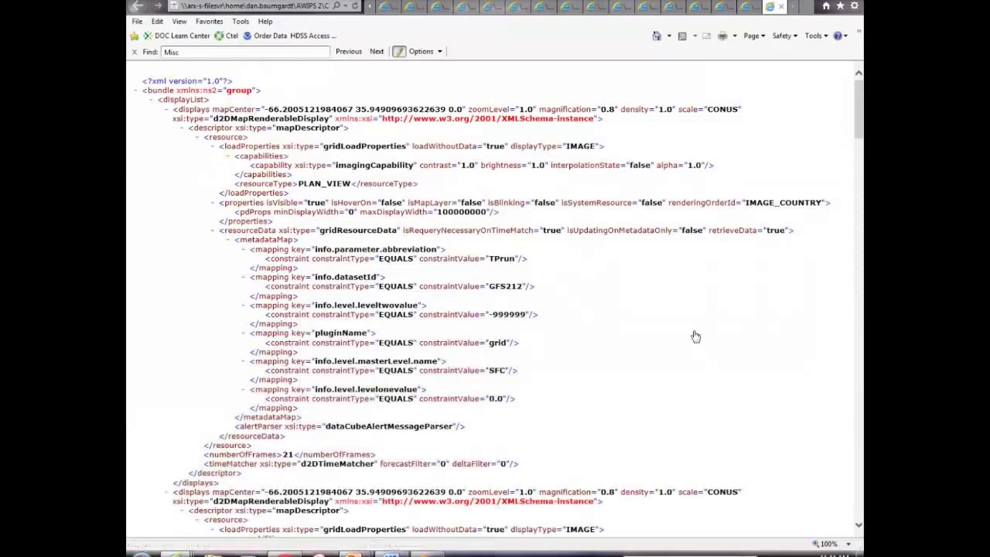
- Find the displays block for the ECMWF-HiRes dataset in the bundle, examine its mappings, and collapse that block
{"action": "left_click", "coordinate": [860, 130]}
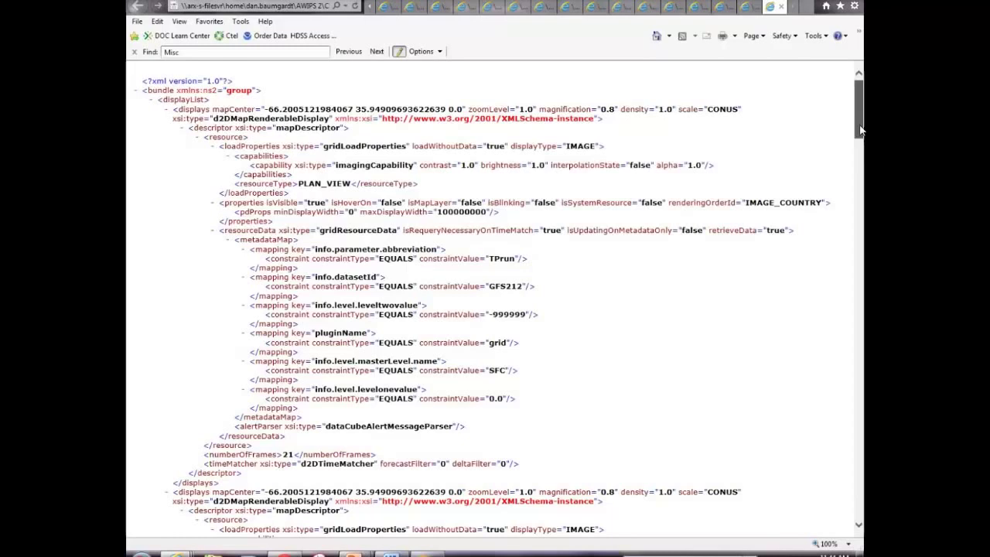
{"action": "left_click_drag", "start_coordinate": [859, 130], "coordinate": [863, 166]}
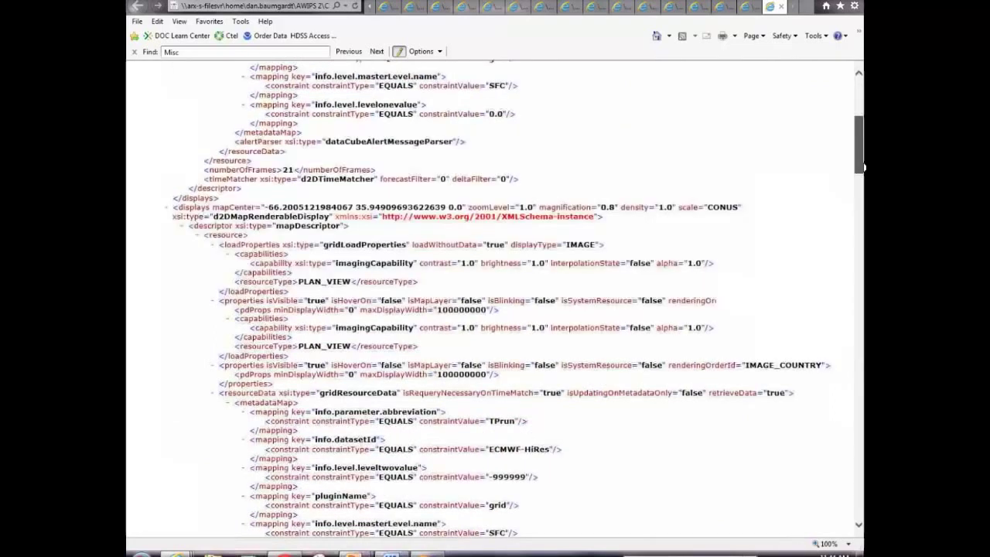
{"action": "scroll", "coordinate": [863, 175], "scroll_direction": "down", "scroll_amount": 1}
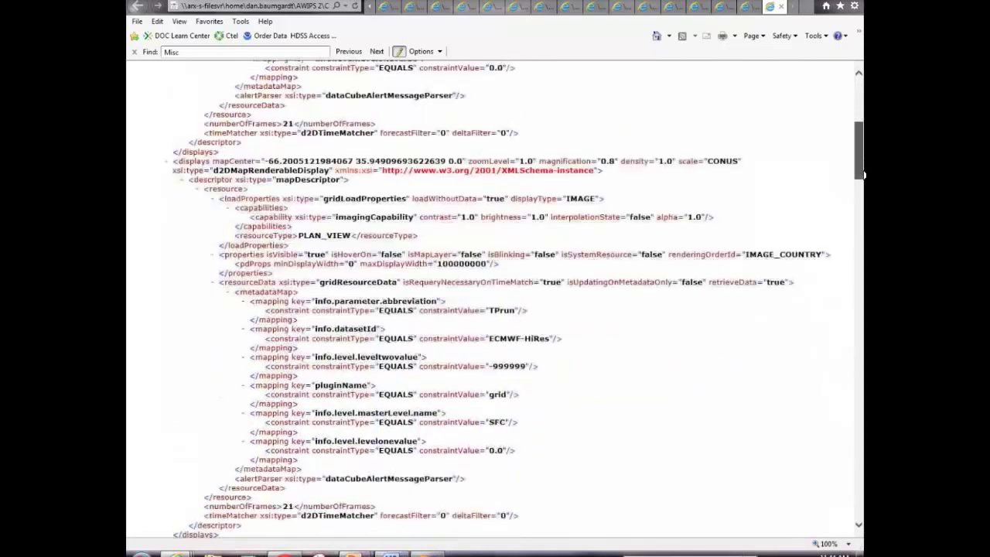
{"action": "left_click_drag", "start_coordinate": [862, 175], "coordinate": [863, 178]}
{"action": "scroll", "coordinate": [862, 176], "scroll_direction": "down", "scroll_amount": 1}
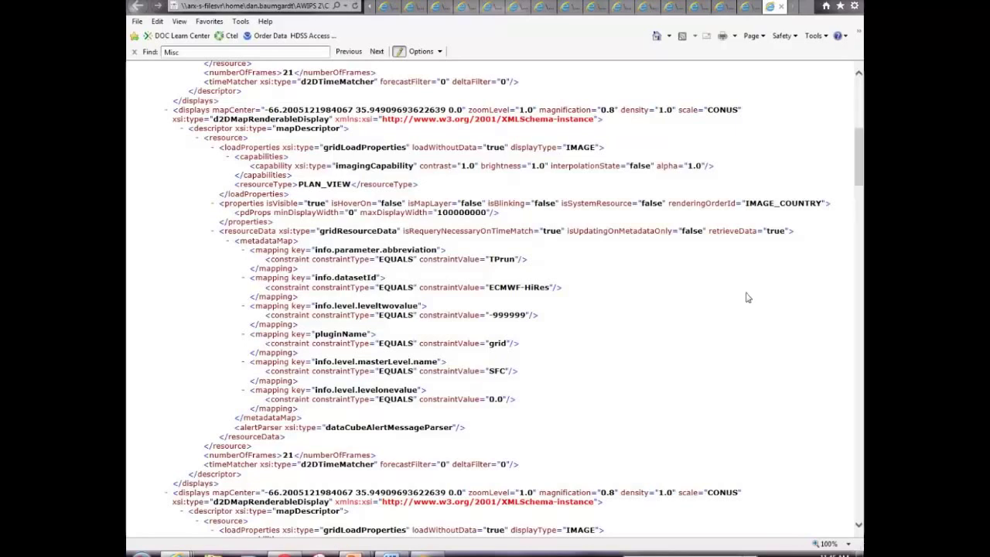
{"action": "left_click", "coordinate": [166, 114]}
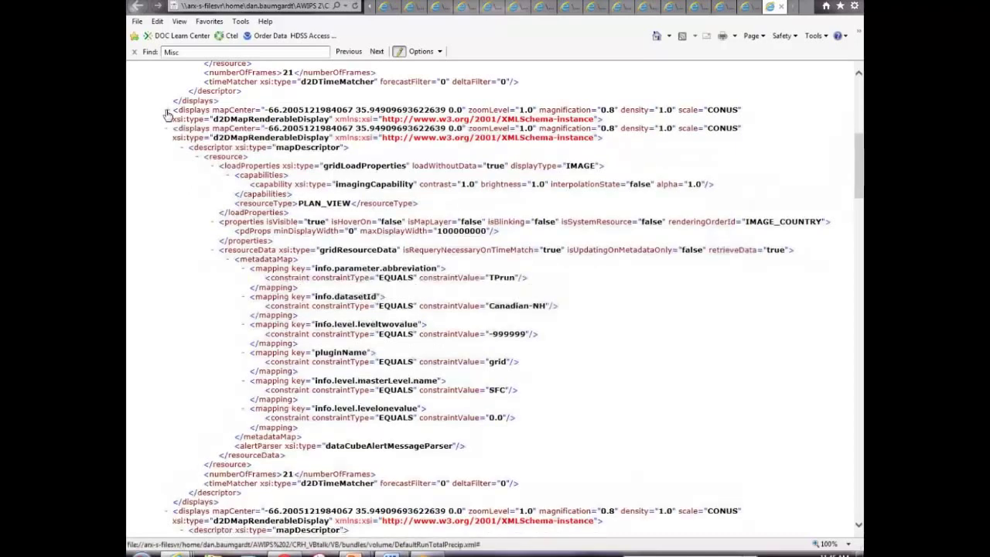